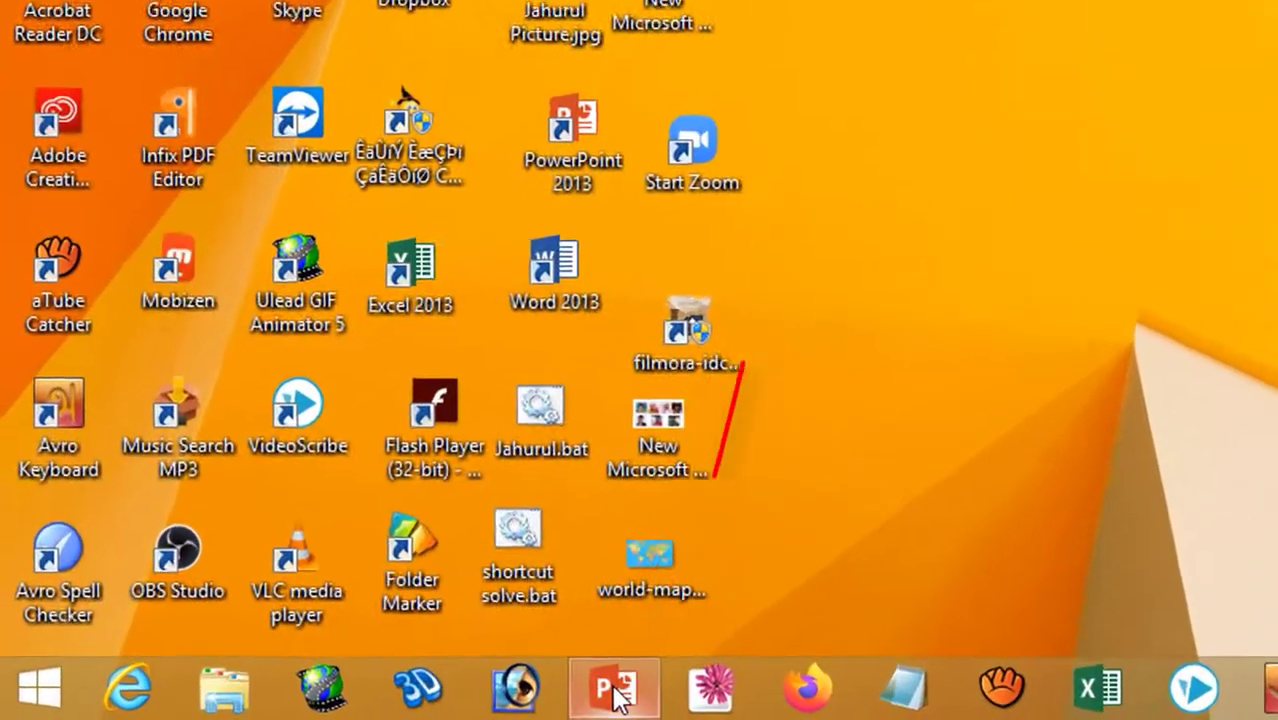
Restore the Preveention of Air Pollution presentation and switch it to Slide Master view.
{"action": "mouse_move", "coordinate": [363, 704]}
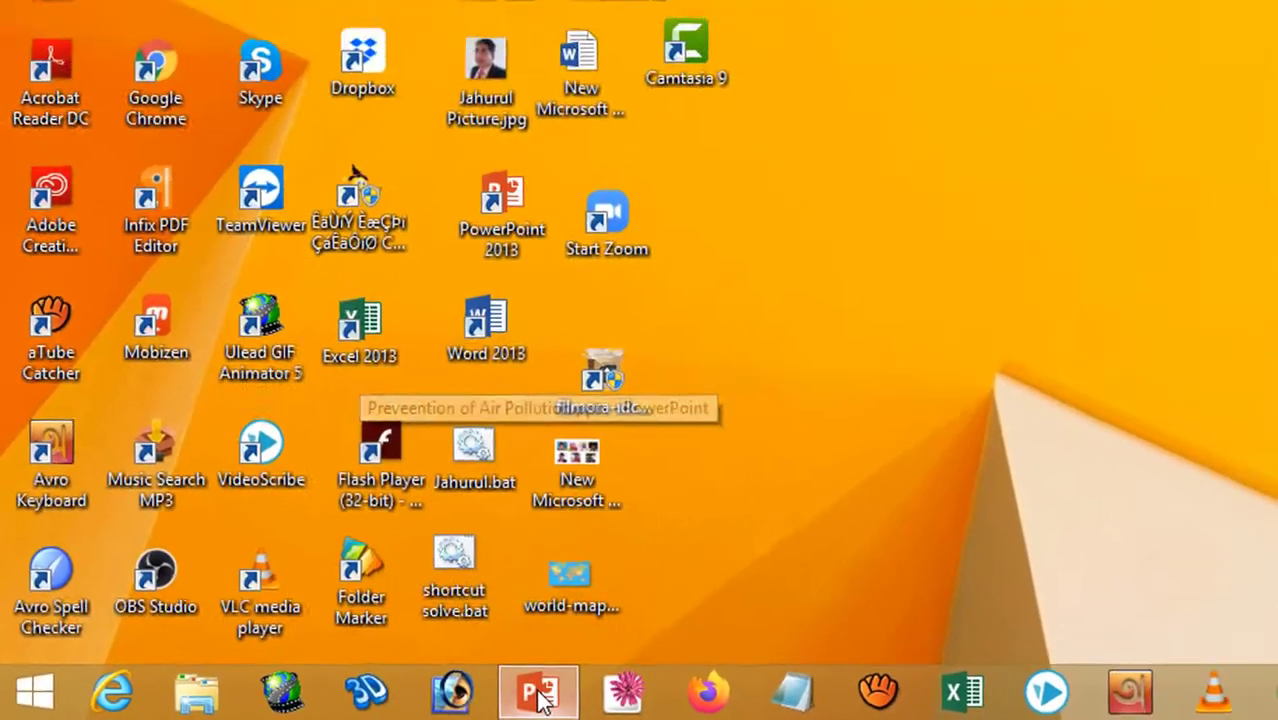
{"action": "left_click", "coordinate": [645, 688]}
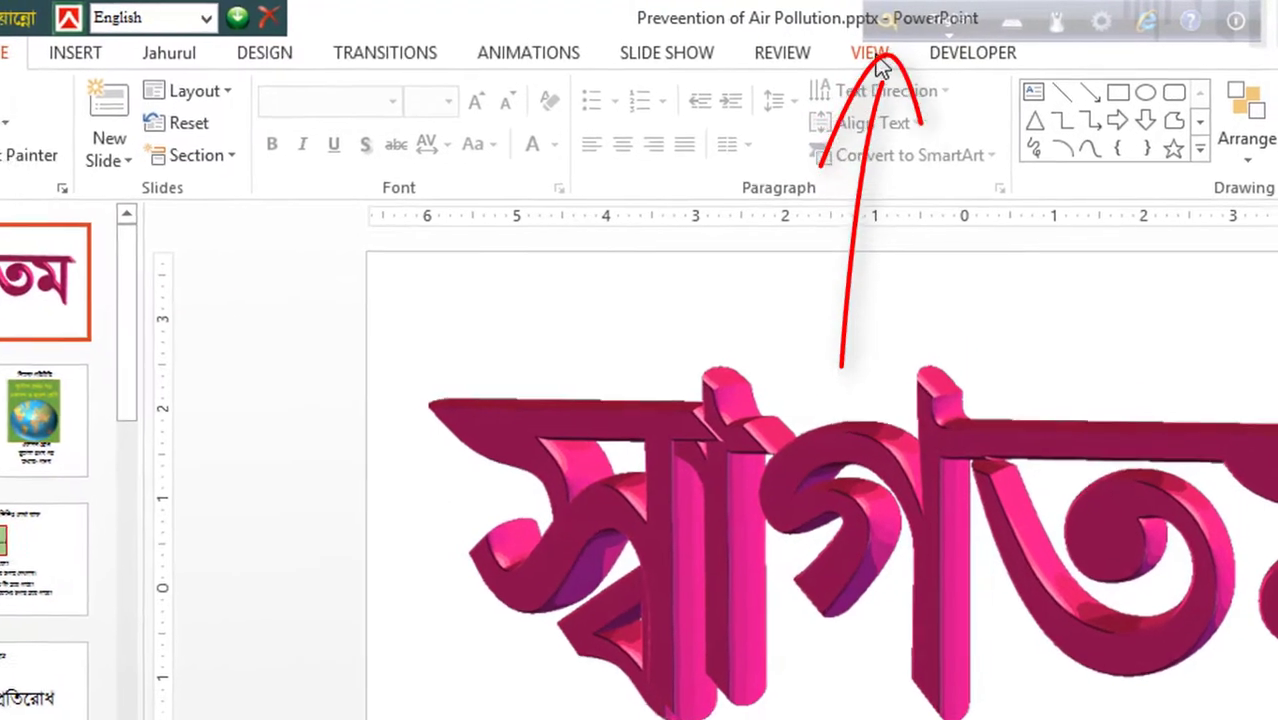
{"action": "left_click", "coordinate": [911, 47]}
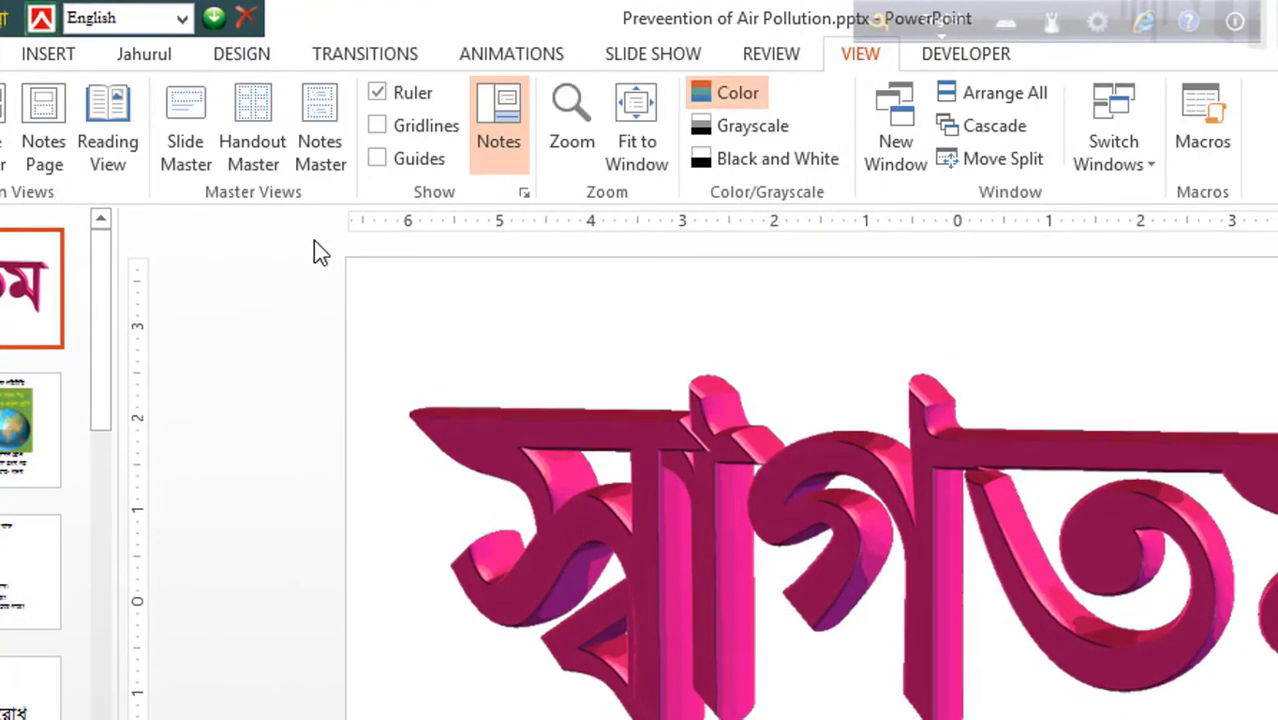
{"action": "left_click", "coordinate": [186, 152]}
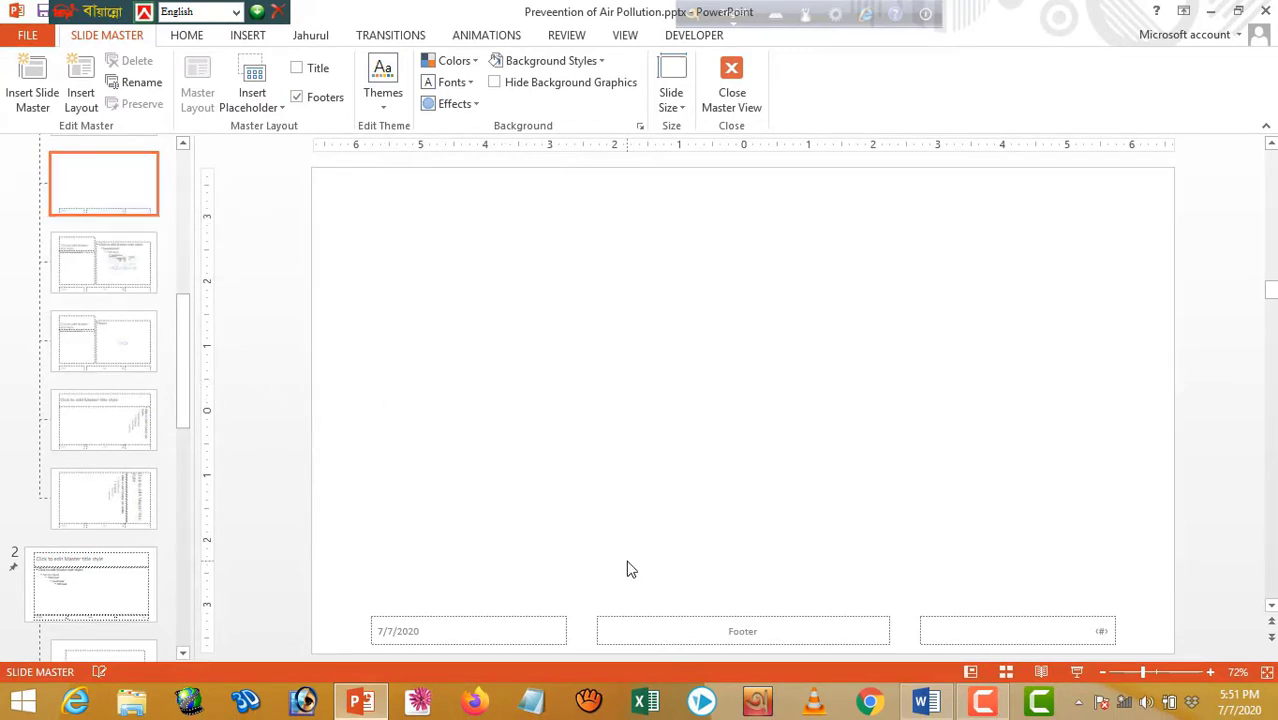
In Teachers Portal.docx, select the one-line author and college credit, then return to PowerPoint.
{"action": "left_click", "coordinate": [928, 703]}
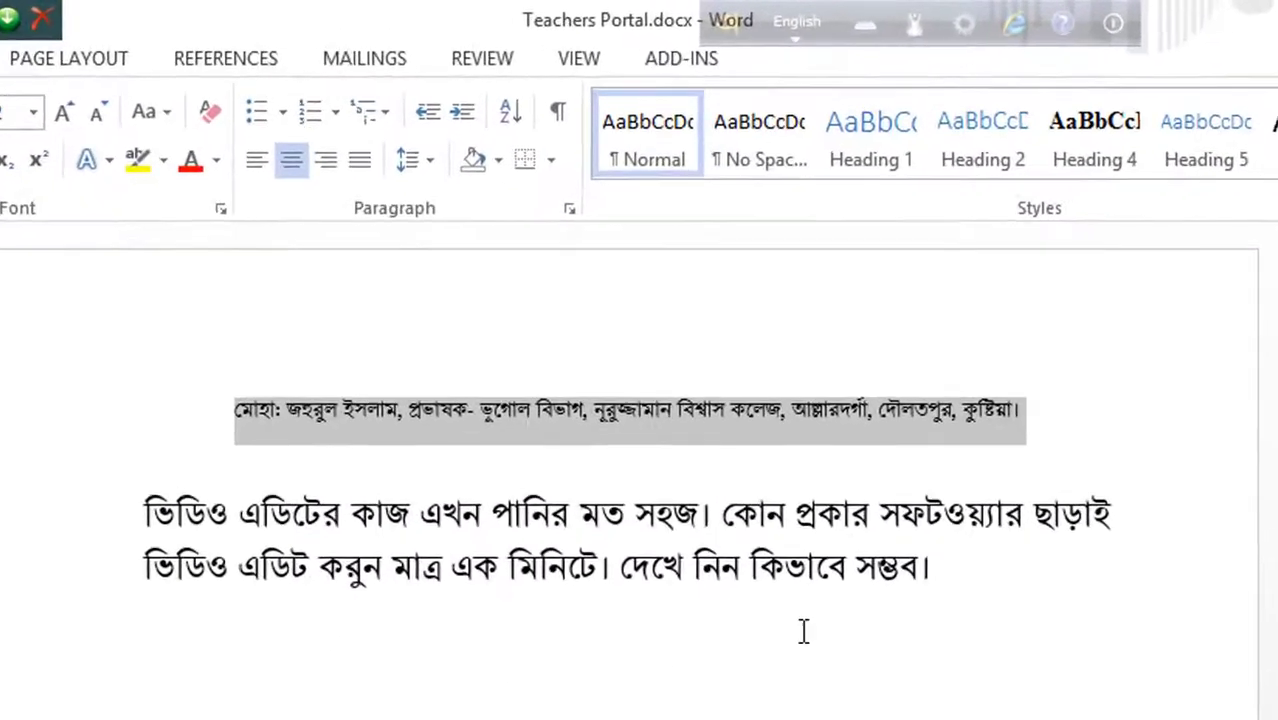
{"action": "left_click", "coordinate": [1033, 416]}
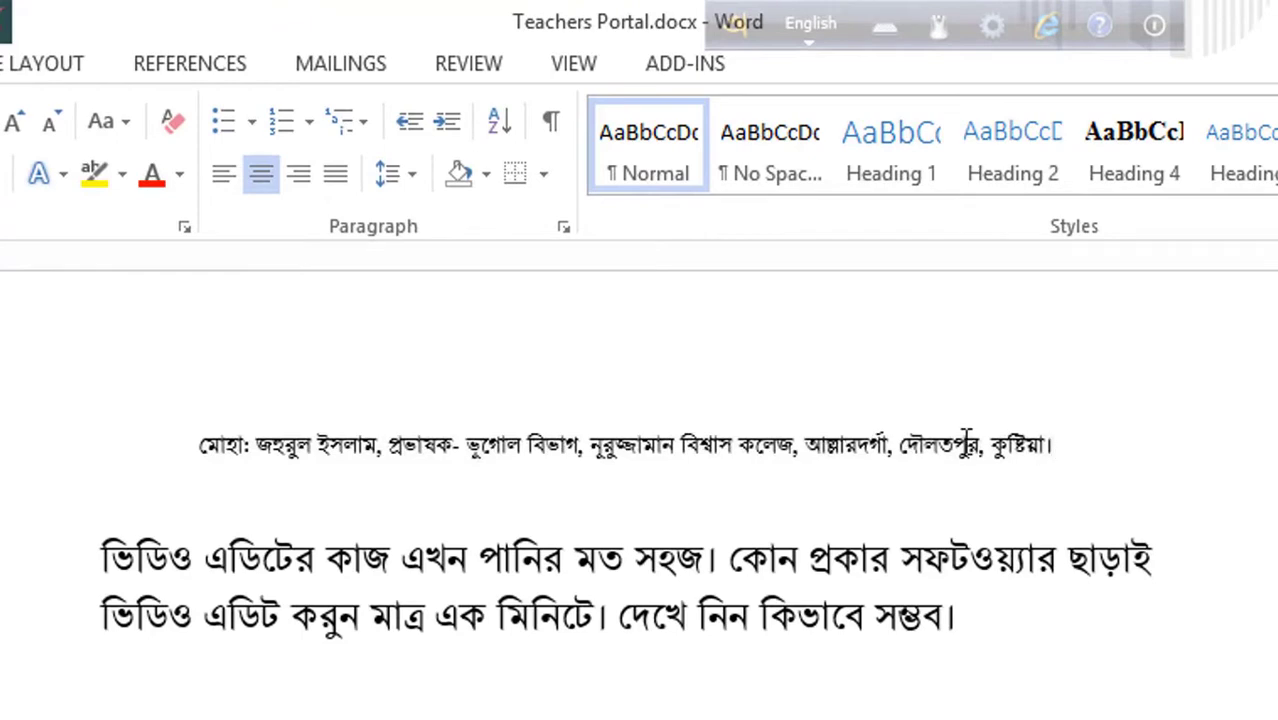
{"action": "left_click_drag", "start_coordinate": [965, 440], "coordinate": [160, 442]}
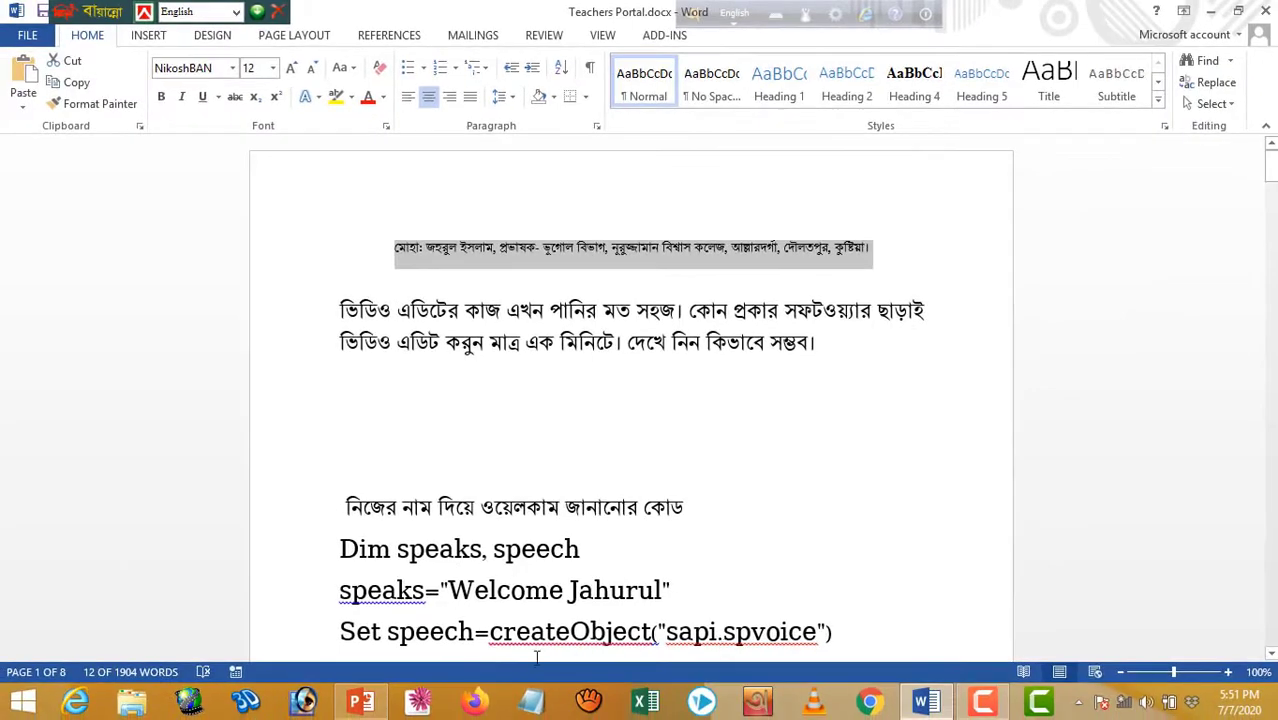
{"action": "left_click", "coordinate": [363, 708]}
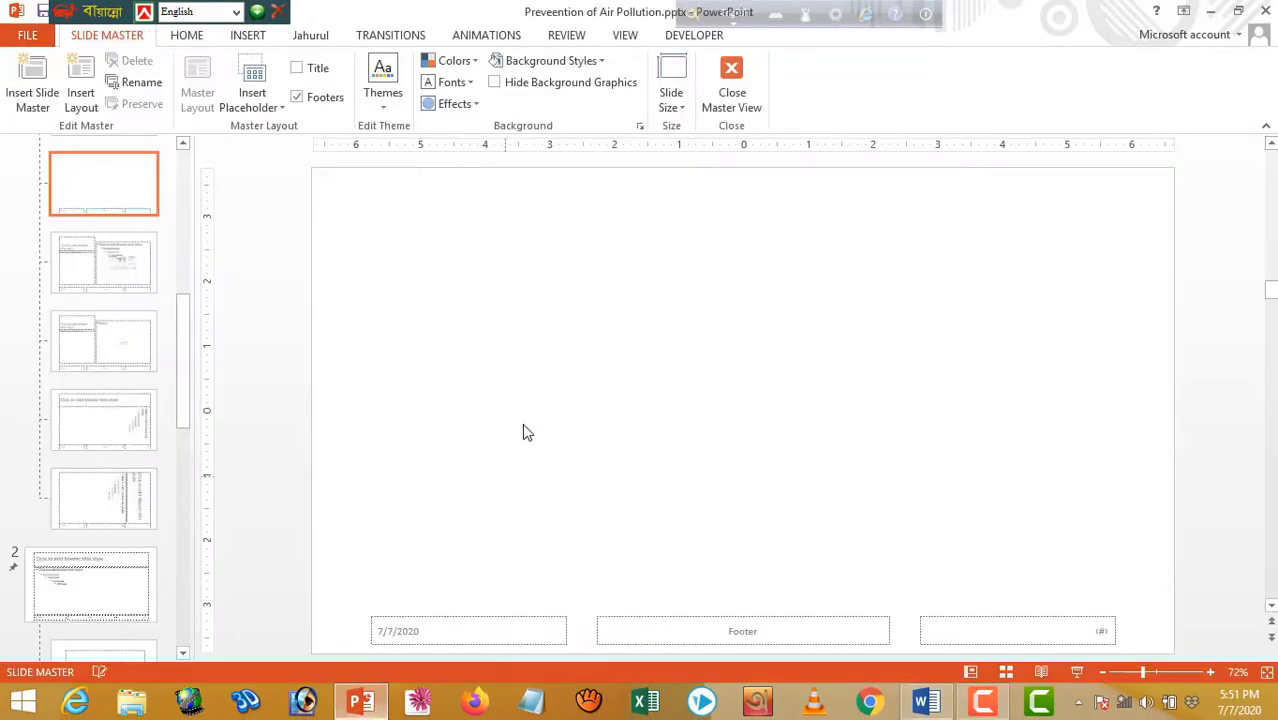
Paste the credit with the destination theme, widen it to one line, and drag it to the bottom.
{"action": "right_click", "coordinate": [573, 281]}
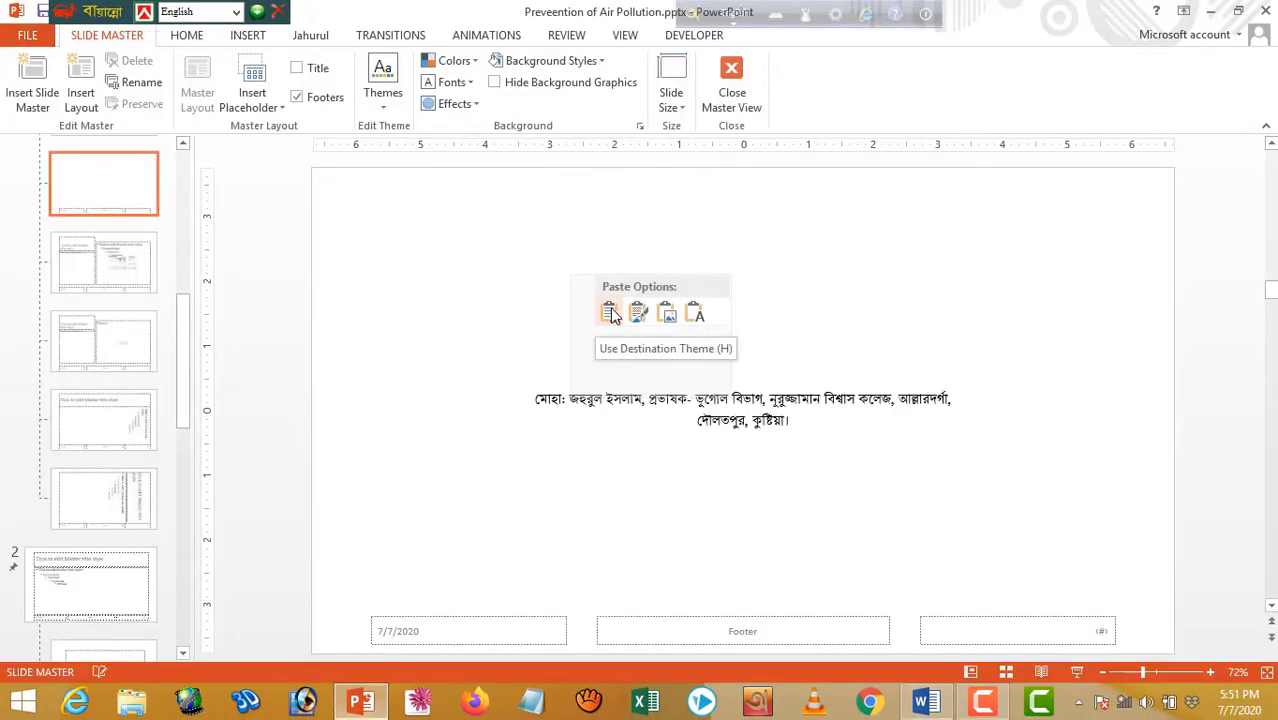
{"action": "left_click", "coordinate": [610, 316]}
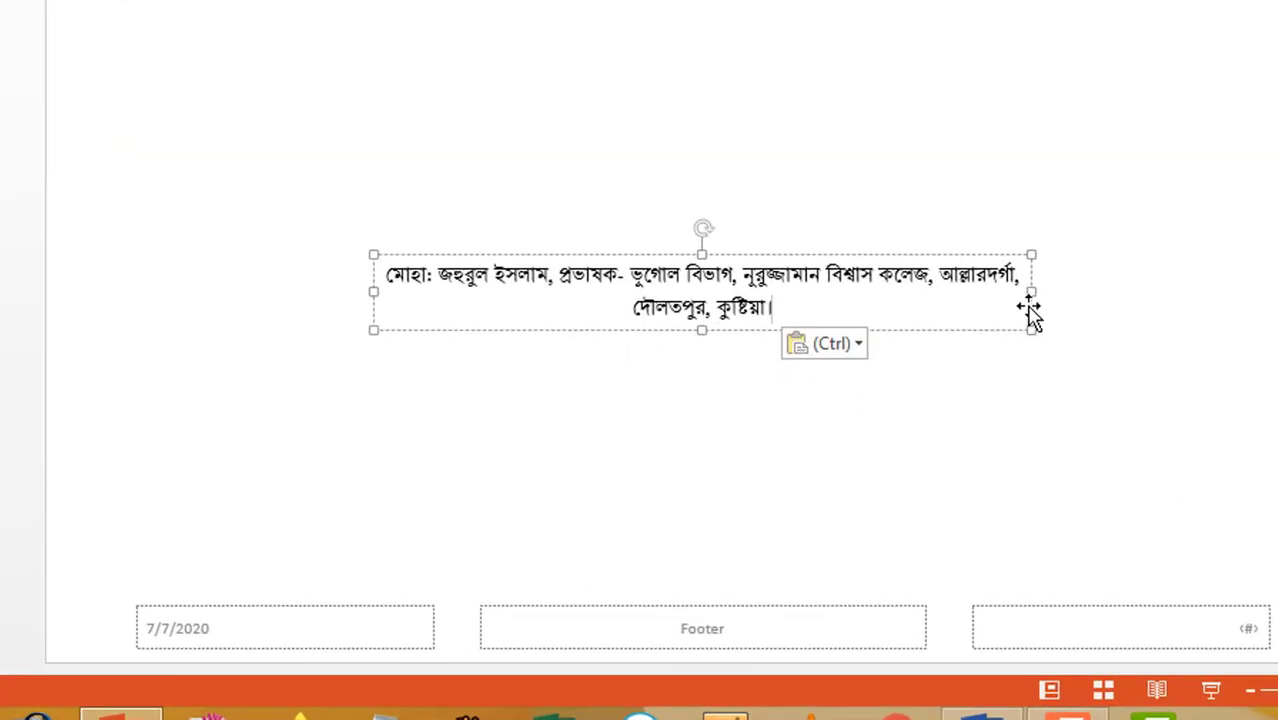
{"action": "left_click_drag", "start_coordinate": [1034, 288], "coordinate": [1277, 290]}
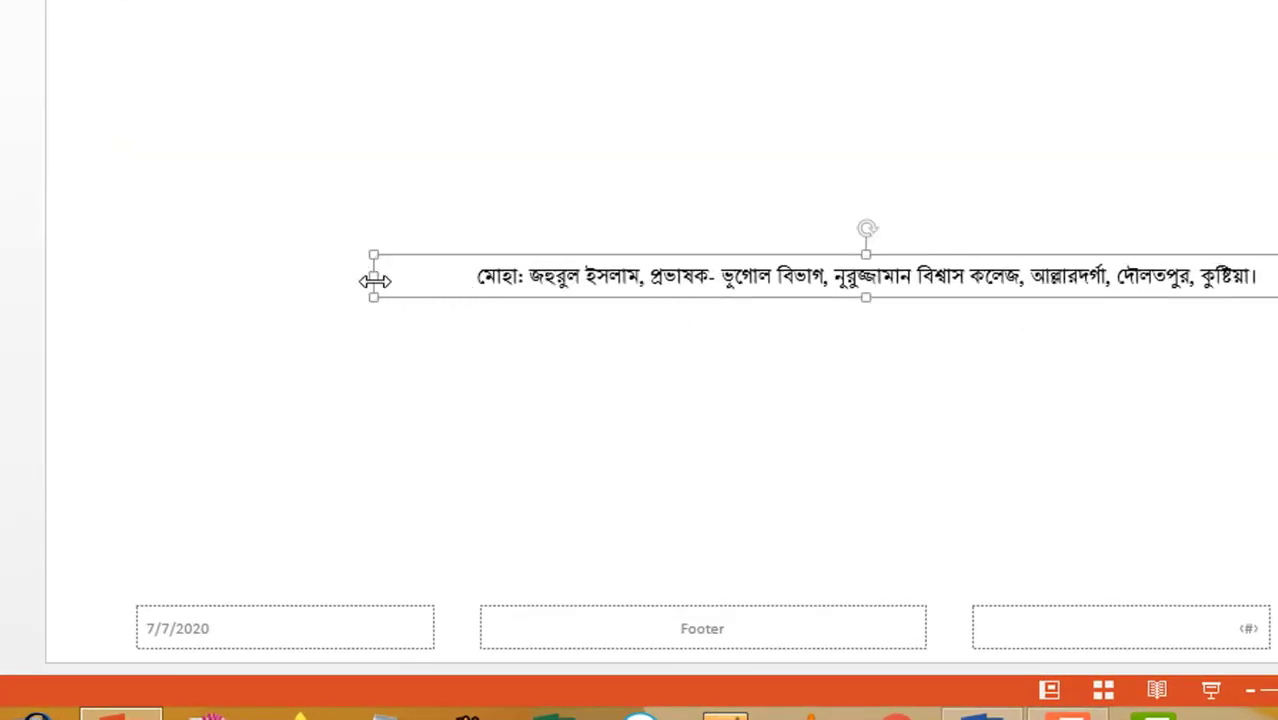
{"action": "left_click_drag", "start_coordinate": [350, 280], "coordinate": [47, 320]}
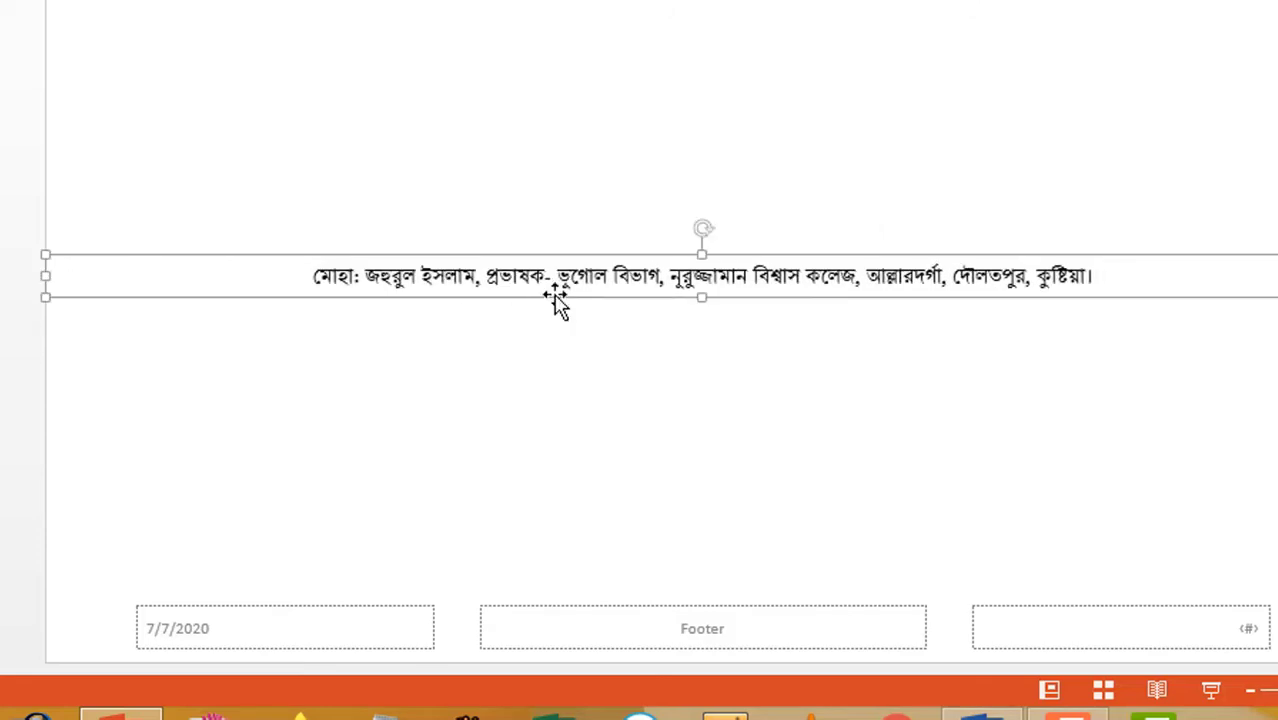
{"action": "left_click_drag", "start_coordinate": [556, 300], "coordinate": [558, 662]}
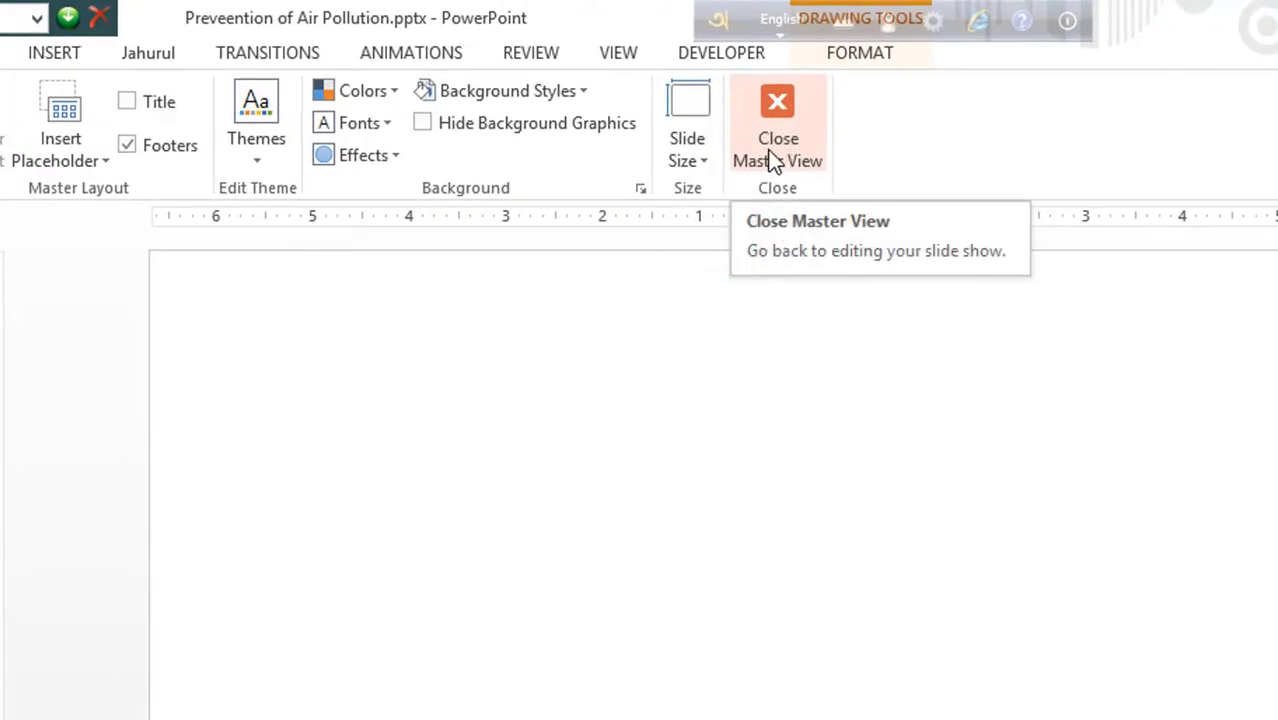
{"action": "left_click", "coordinate": [775, 160]}
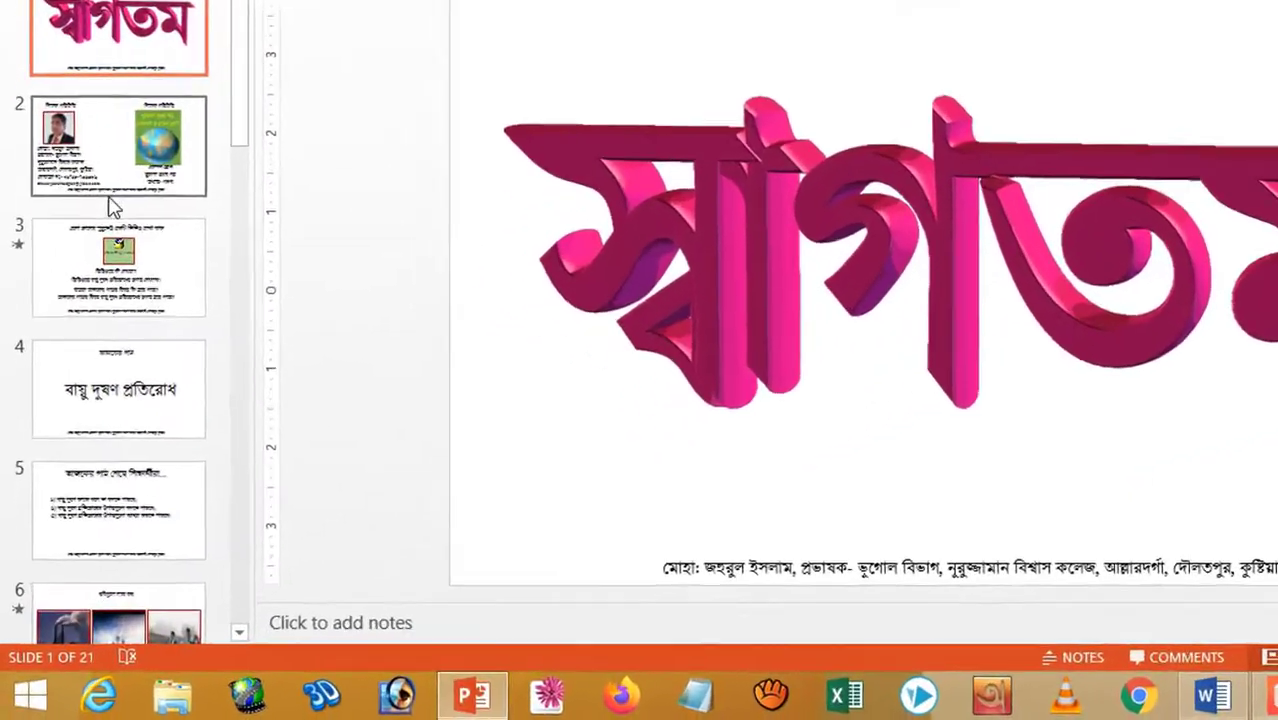
{"action": "scroll", "coordinate": [90, 300], "scroll_direction": "down", "scroll_amount": 4}
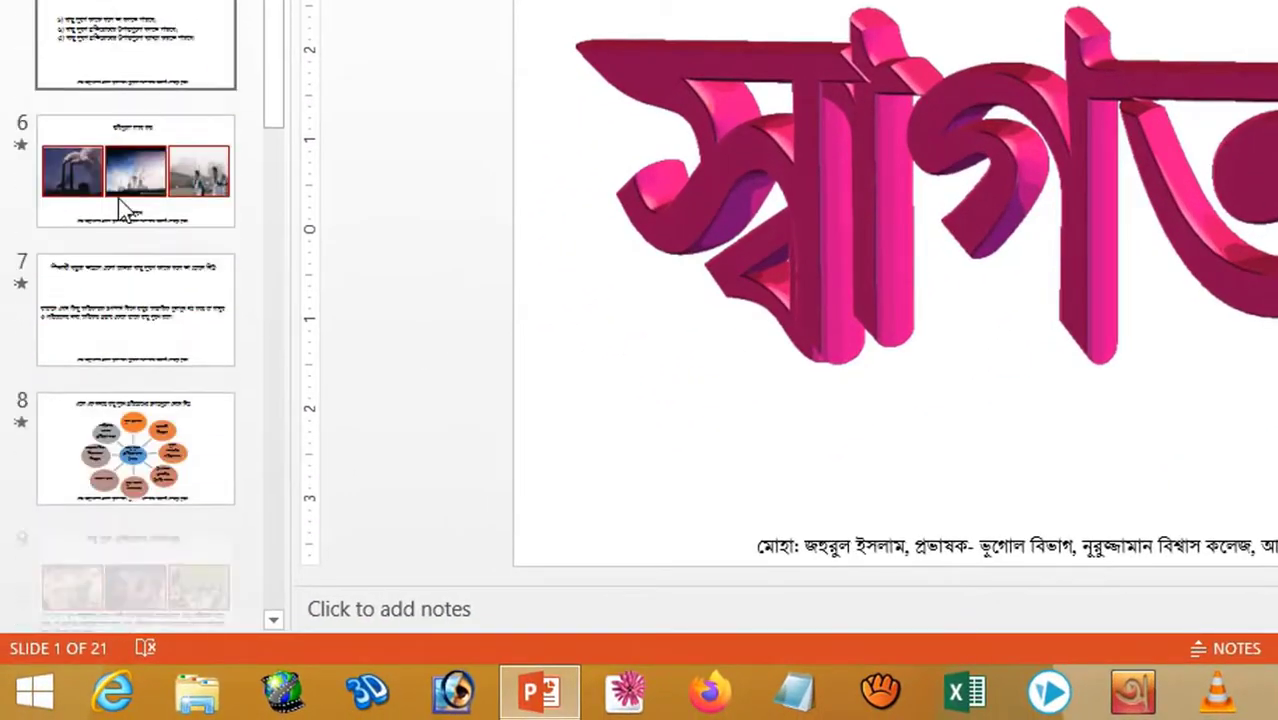
{"action": "scroll", "coordinate": [124, 205], "scroll_direction": "down", "scroll_amount": 3}
{"action": "left_click", "coordinate": [152, 92]}
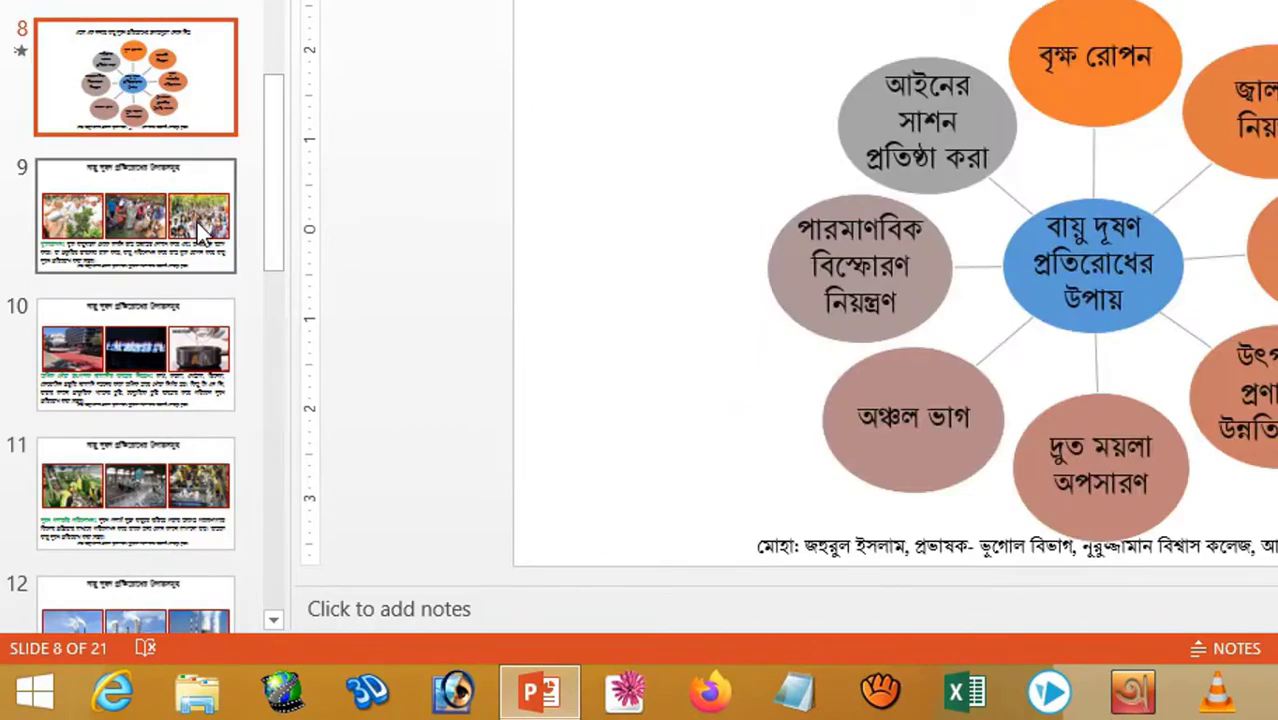
{"action": "scroll", "coordinate": [200, 222], "scroll_direction": "down", "scroll_amount": 5}
{"action": "left_click", "coordinate": [135, 145]}
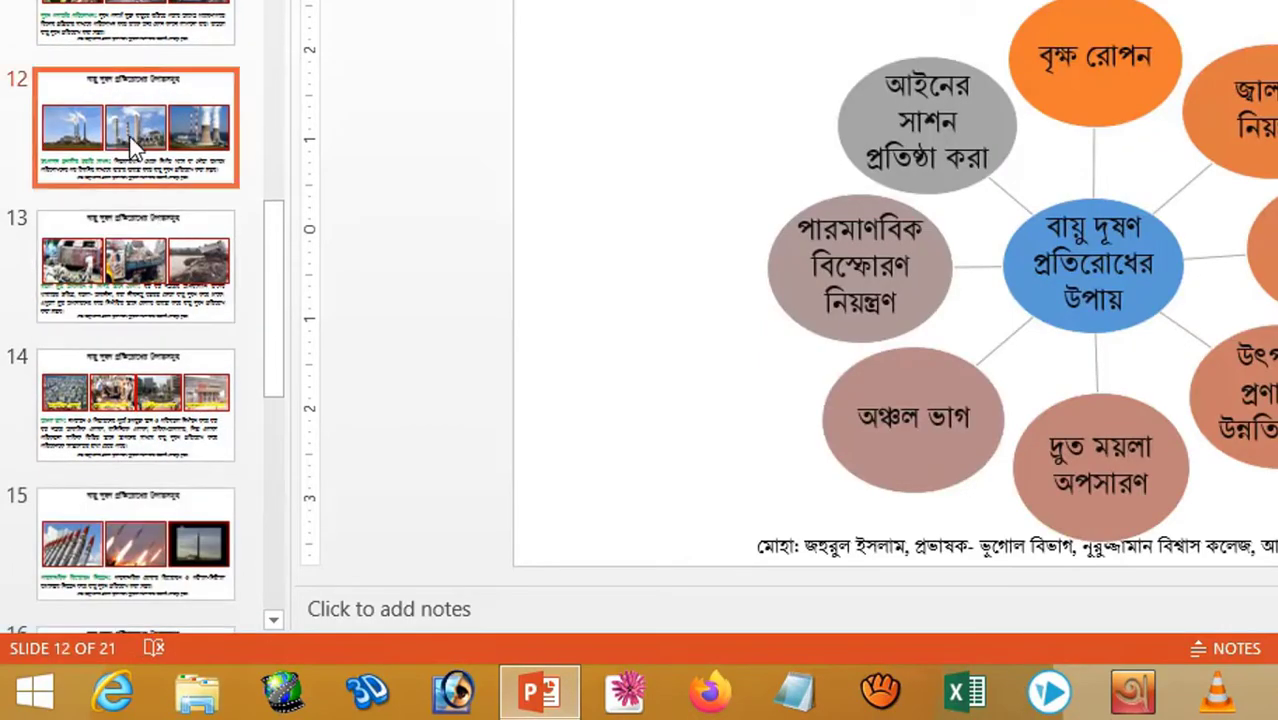
{"action": "scroll", "coordinate": [135, 145], "scroll_direction": "down", "scroll_amount": 6}
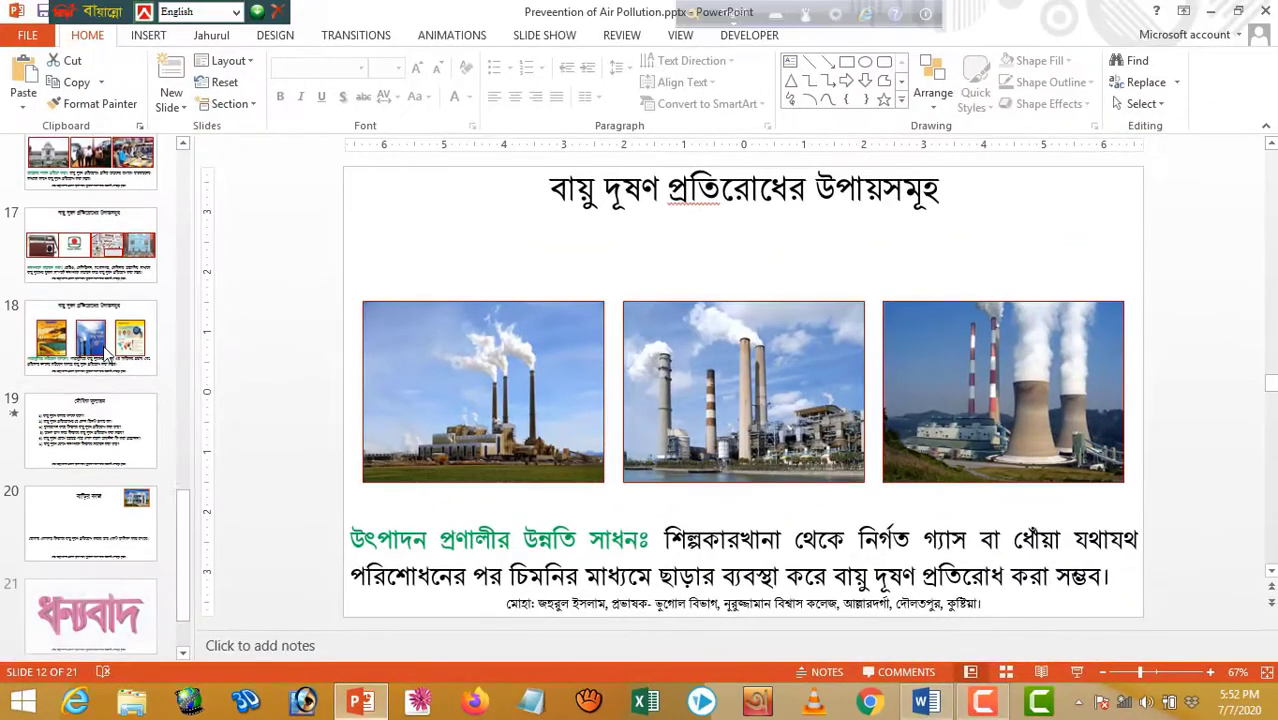
{"action": "scroll", "coordinate": [107, 352], "scroll_direction": "down", "scroll_amount": 1}
{"action": "left_click", "coordinate": [100, 412]}
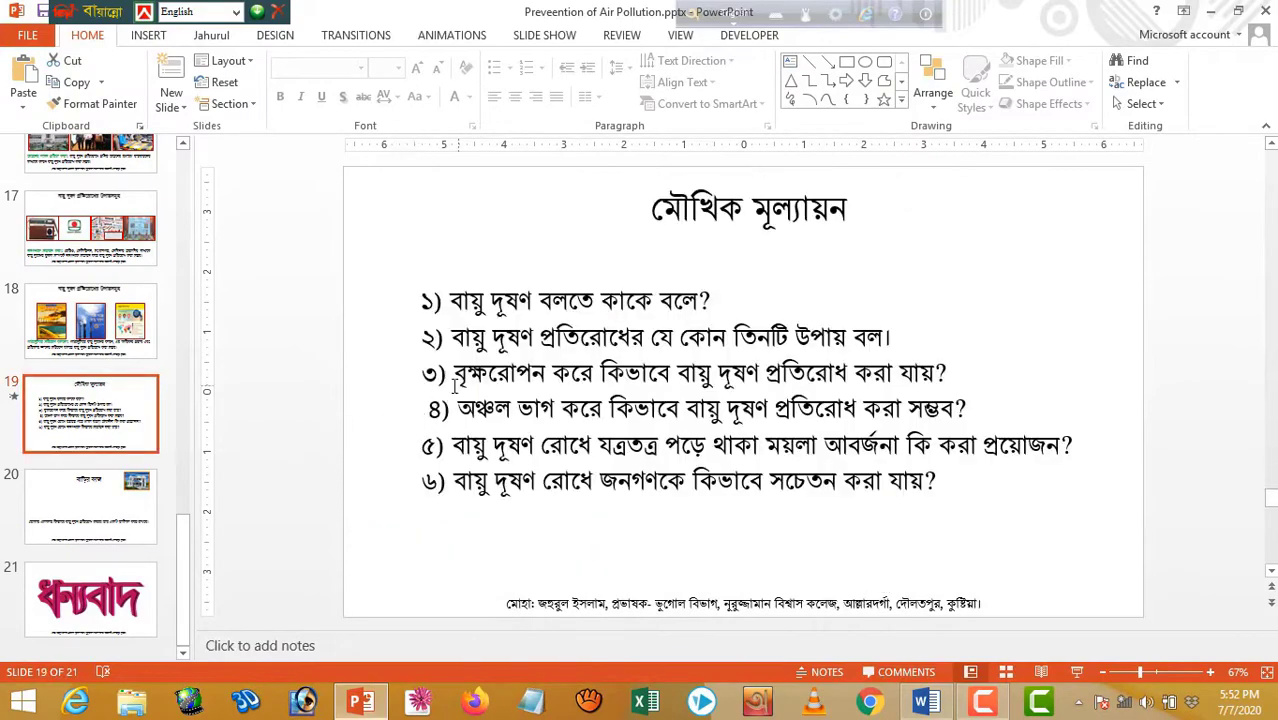
{"action": "left_click", "coordinate": [483, 345]}
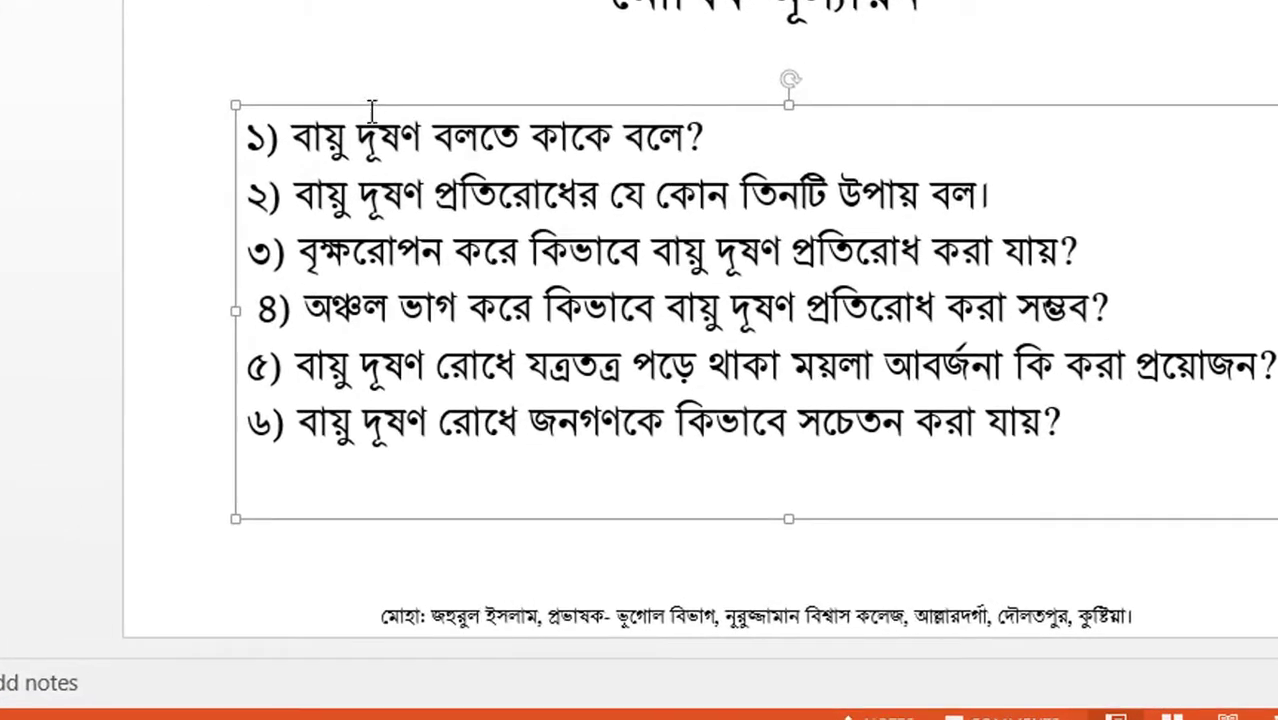
{"action": "key", "text": "Delete"}
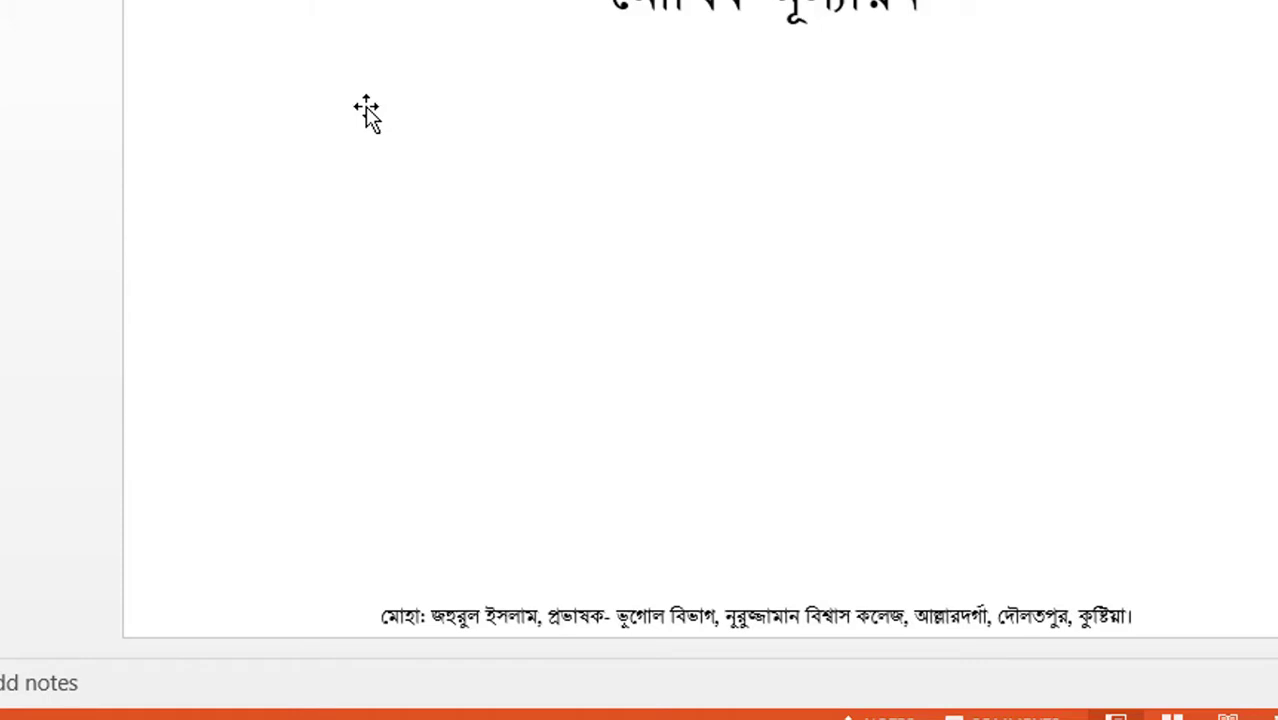
{"action": "key", "text": "ctrl+z"}
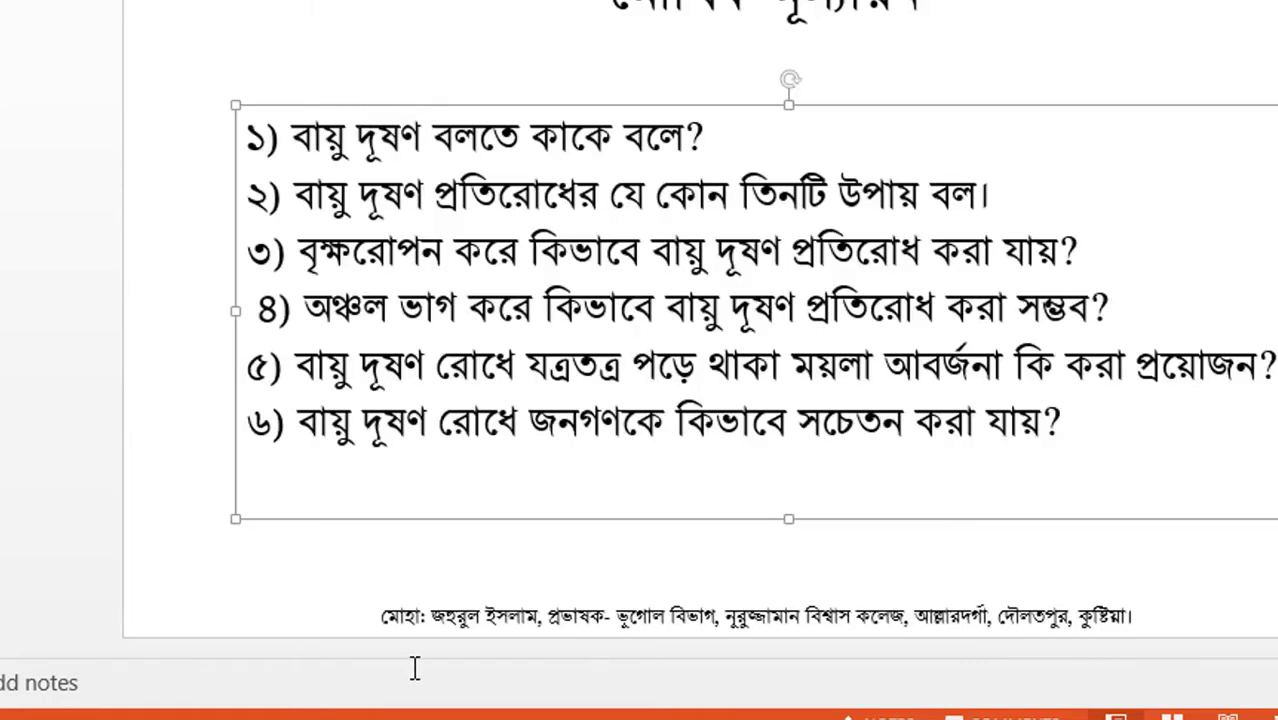
{"action": "left_click", "coordinate": [422, 620]}
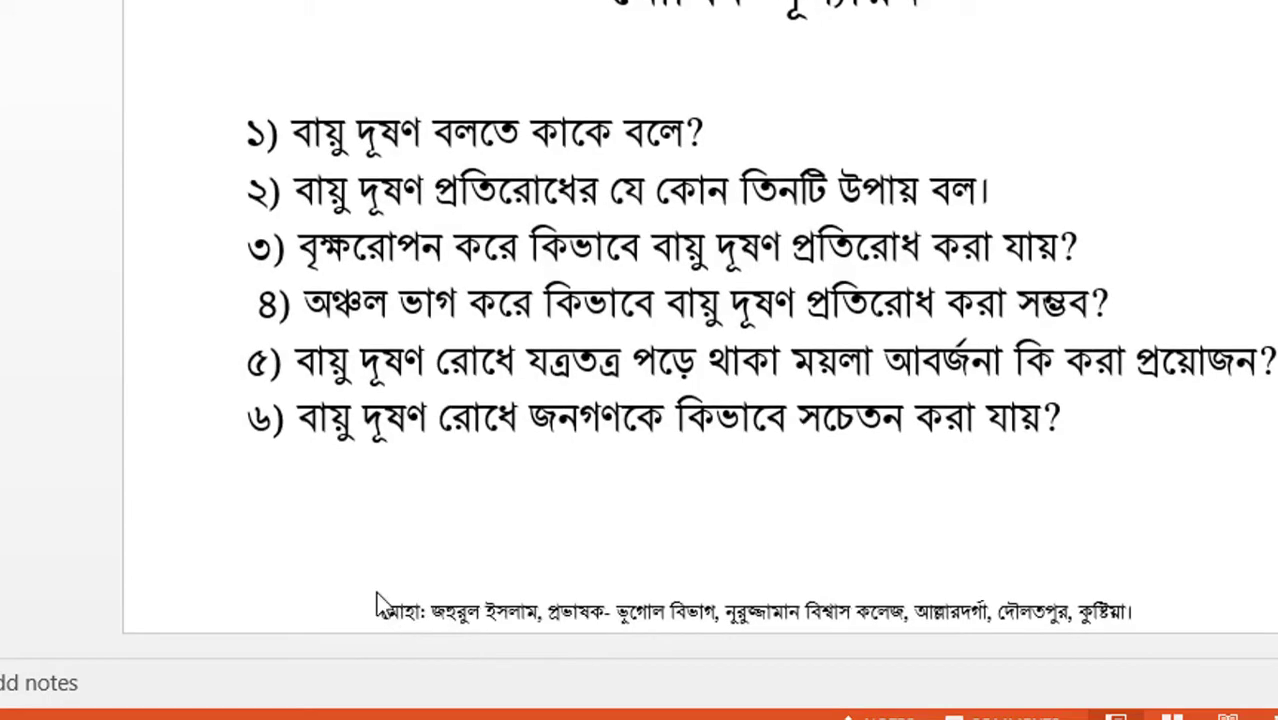
{"action": "left_click_drag", "start_coordinate": [366, 563], "coordinate": [1188, 652]}
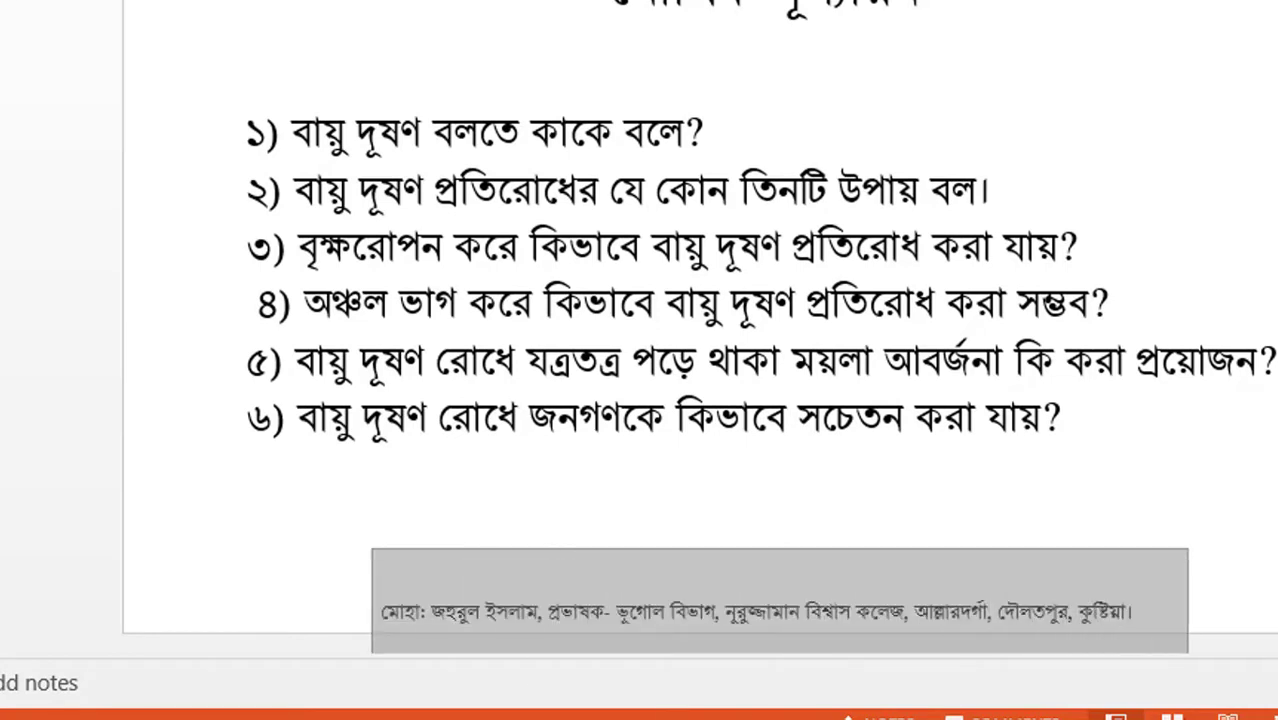
{"action": "left_click_drag", "start_coordinate": [433, 592], "coordinate": [1072, 676]}
{"action": "left_click_drag", "start_coordinate": [348, 534], "coordinate": [1152, 680]}
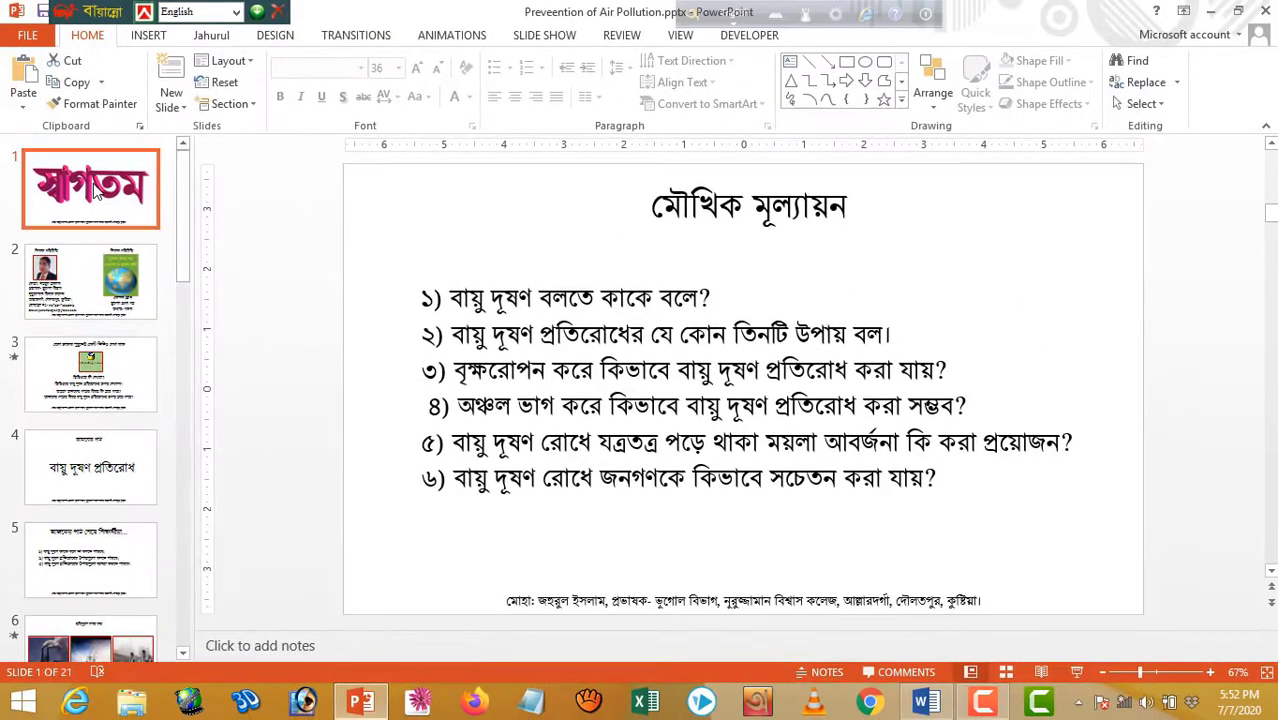
From slide 1, enter Slide Master, delete the credit line text box, and close Master View.
{"action": "left_click", "coordinate": [95, 190]}
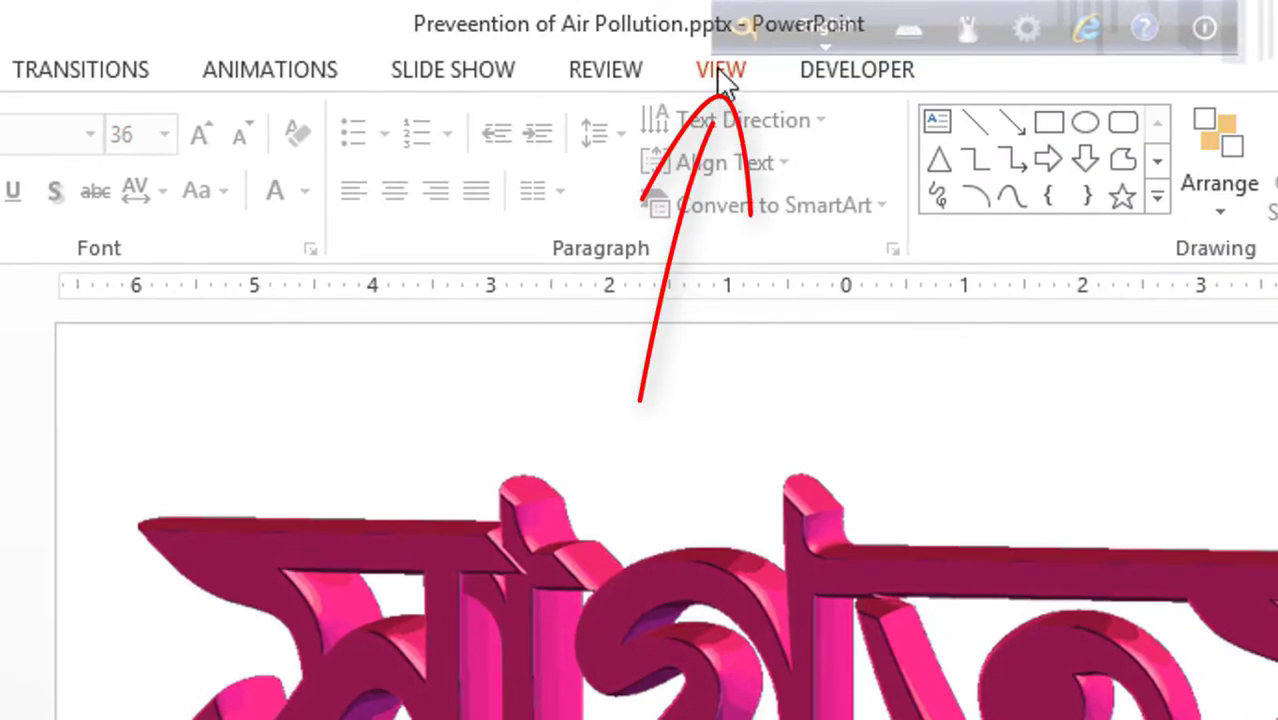
{"action": "left_click", "coordinate": [721, 72]}
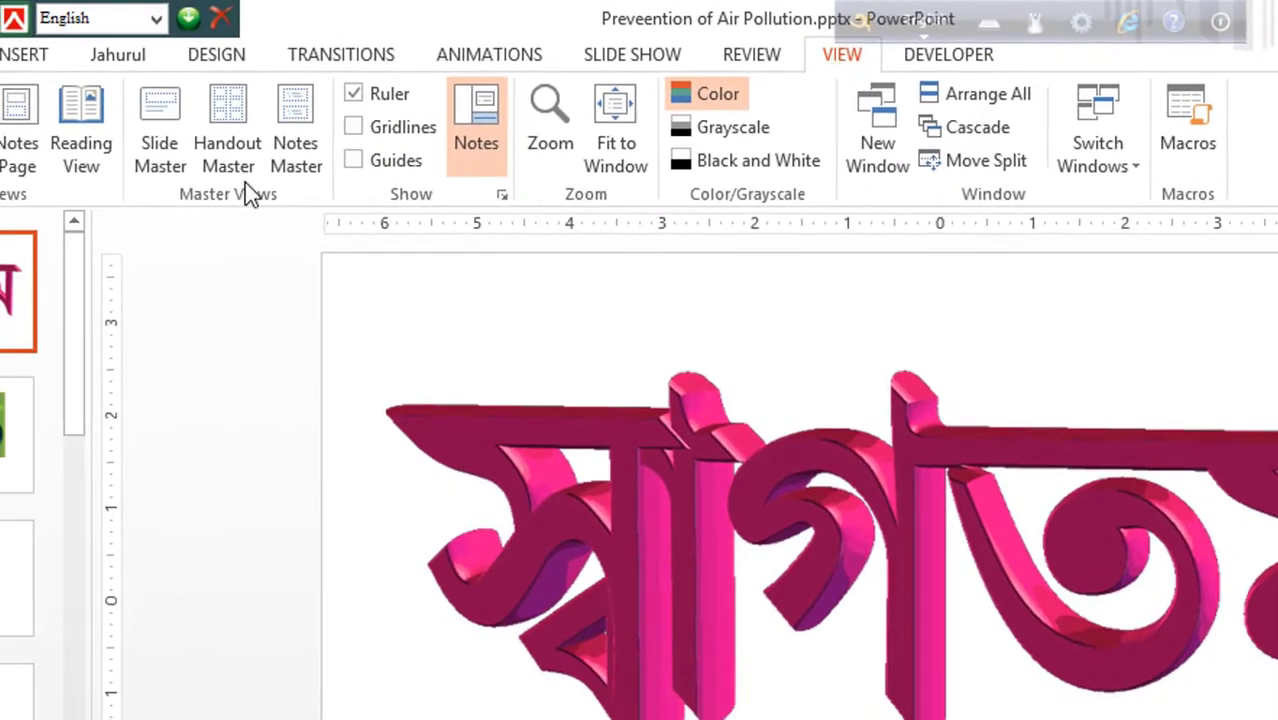
{"action": "left_click", "coordinate": [162, 165]}
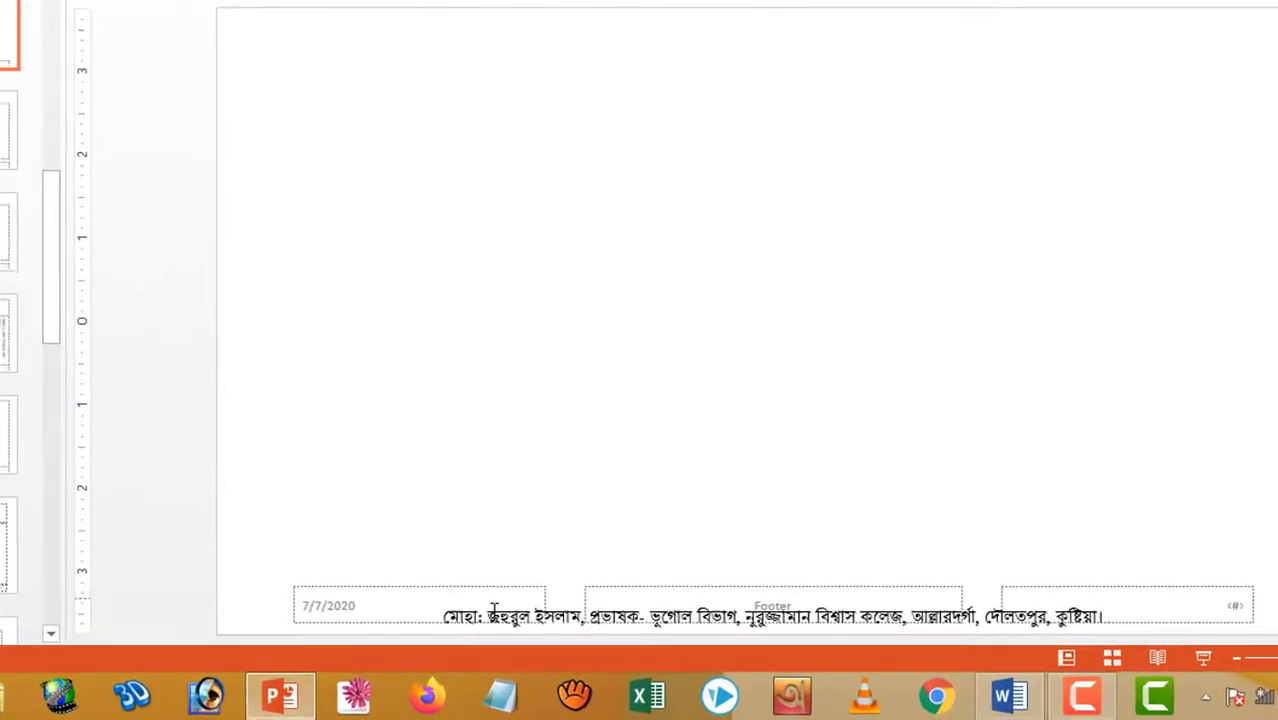
{"action": "left_click", "coordinate": [523, 643]}
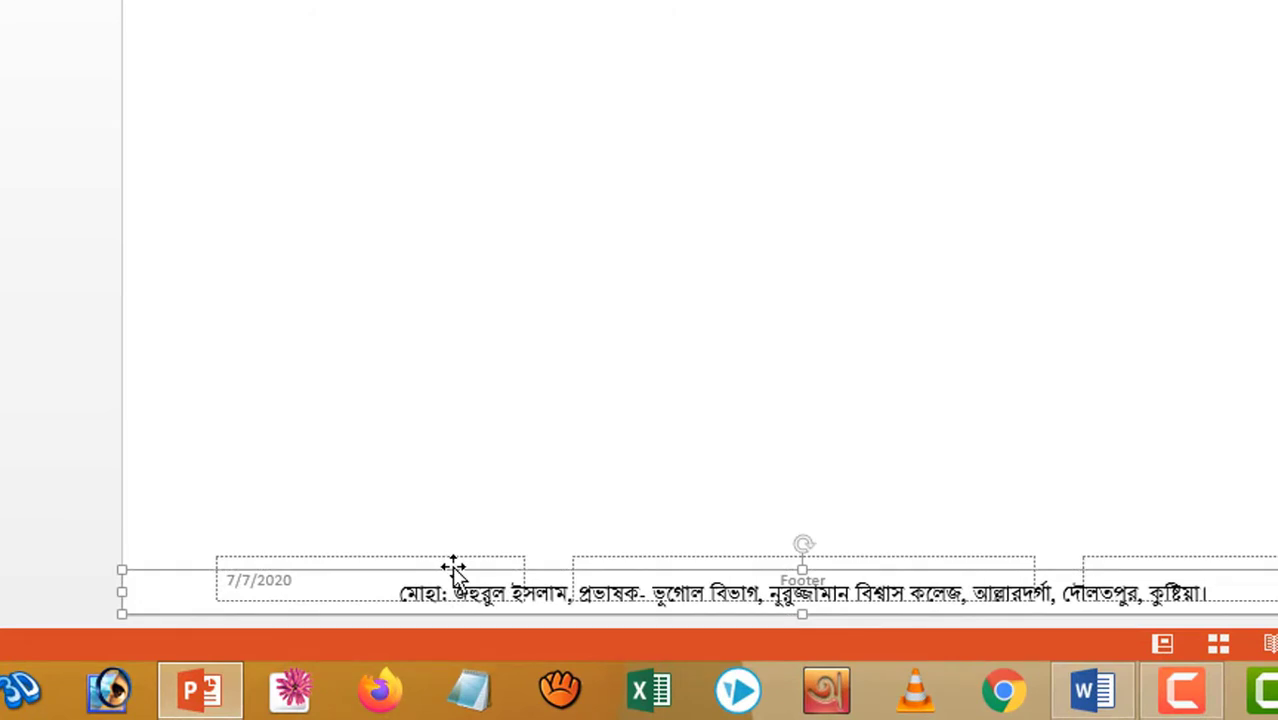
{"action": "key", "text": "Delete"}
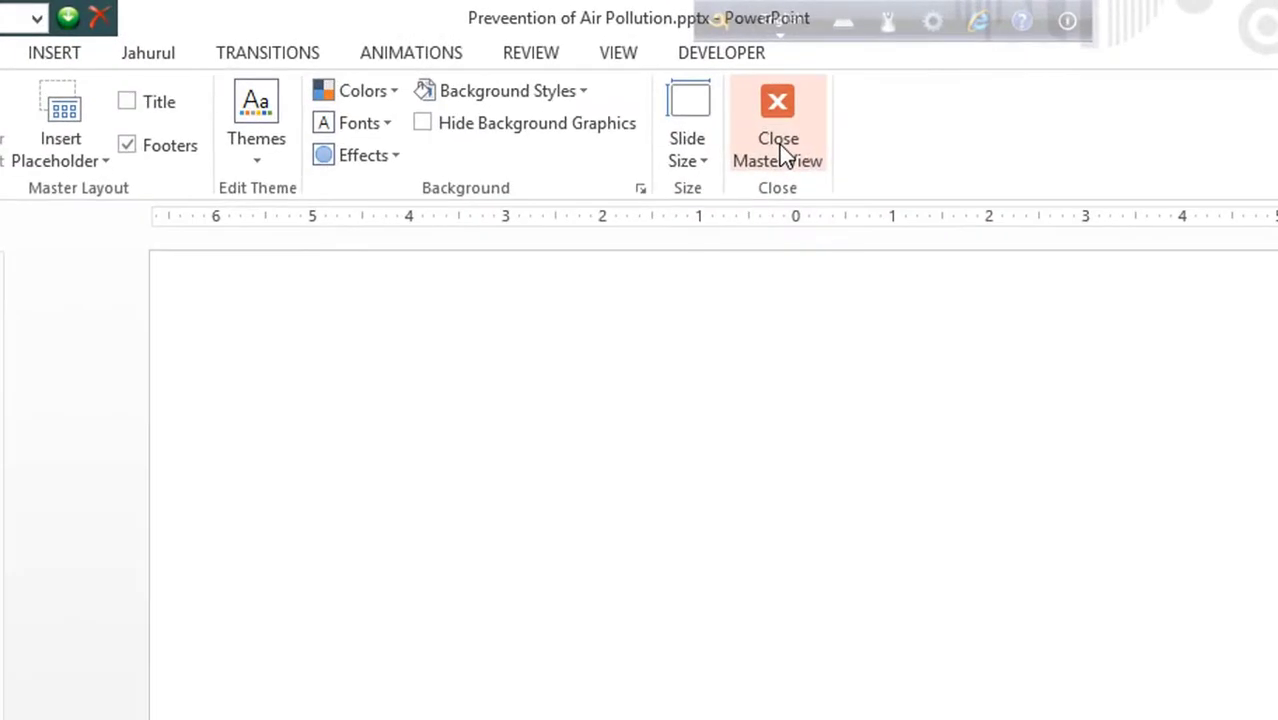
{"action": "left_click", "coordinate": [779, 144]}
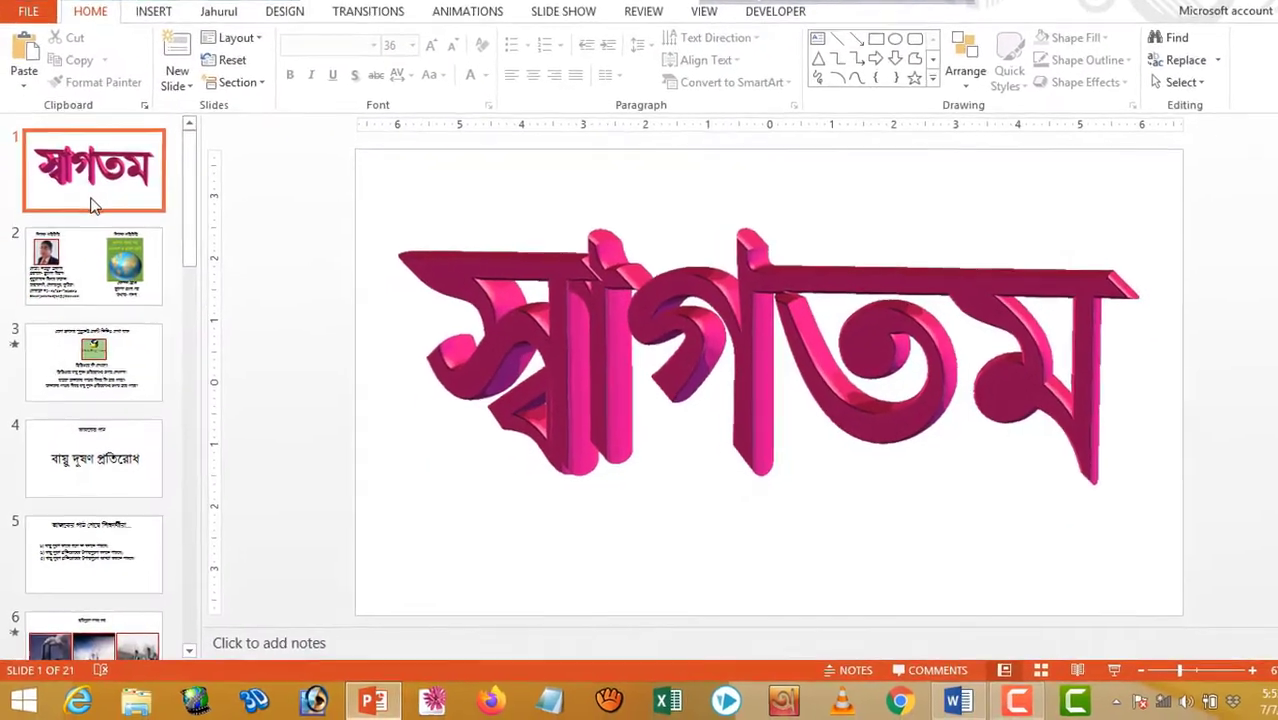
Scroll the slide thumbnails to confirm the credit is gone, then reopen Slide Master view.
{"action": "scroll", "coordinate": [90, 205], "scroll_direction": "down", "scroll_amount": 10}
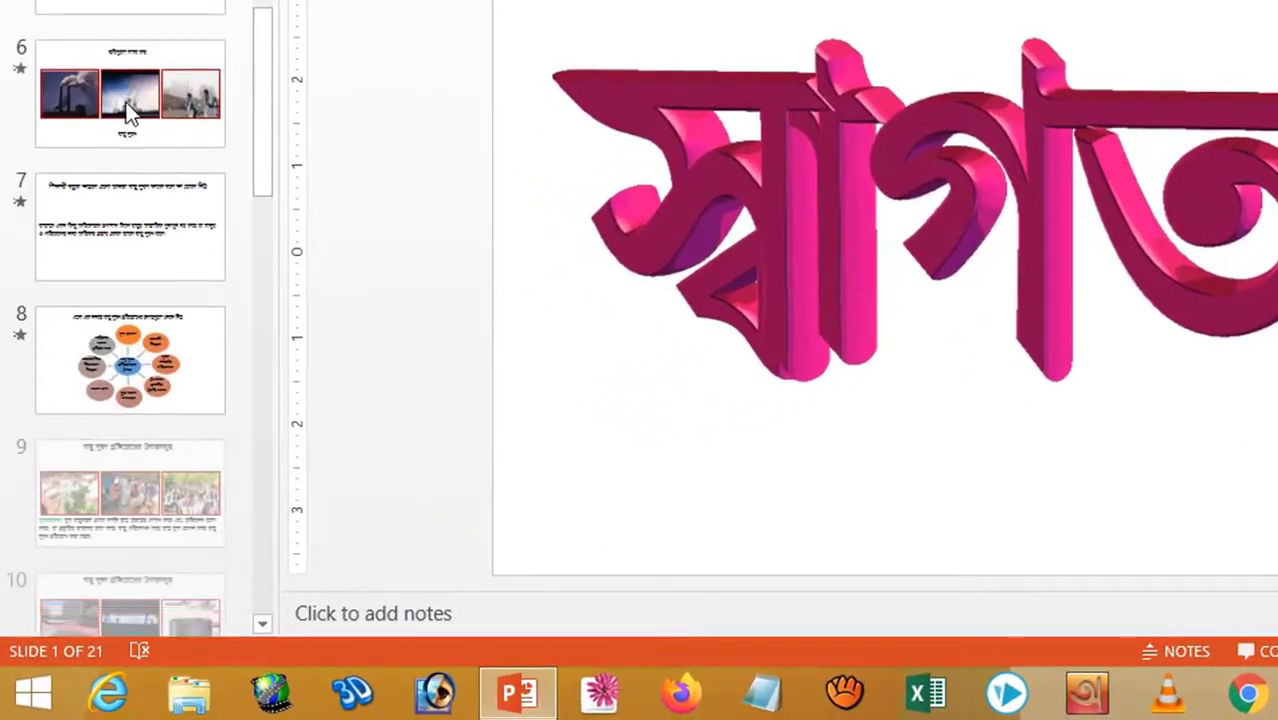
{"action": "scroll", "coordinate": [126, 108], "scroll_direction": "down", "scroll_amount": 3}
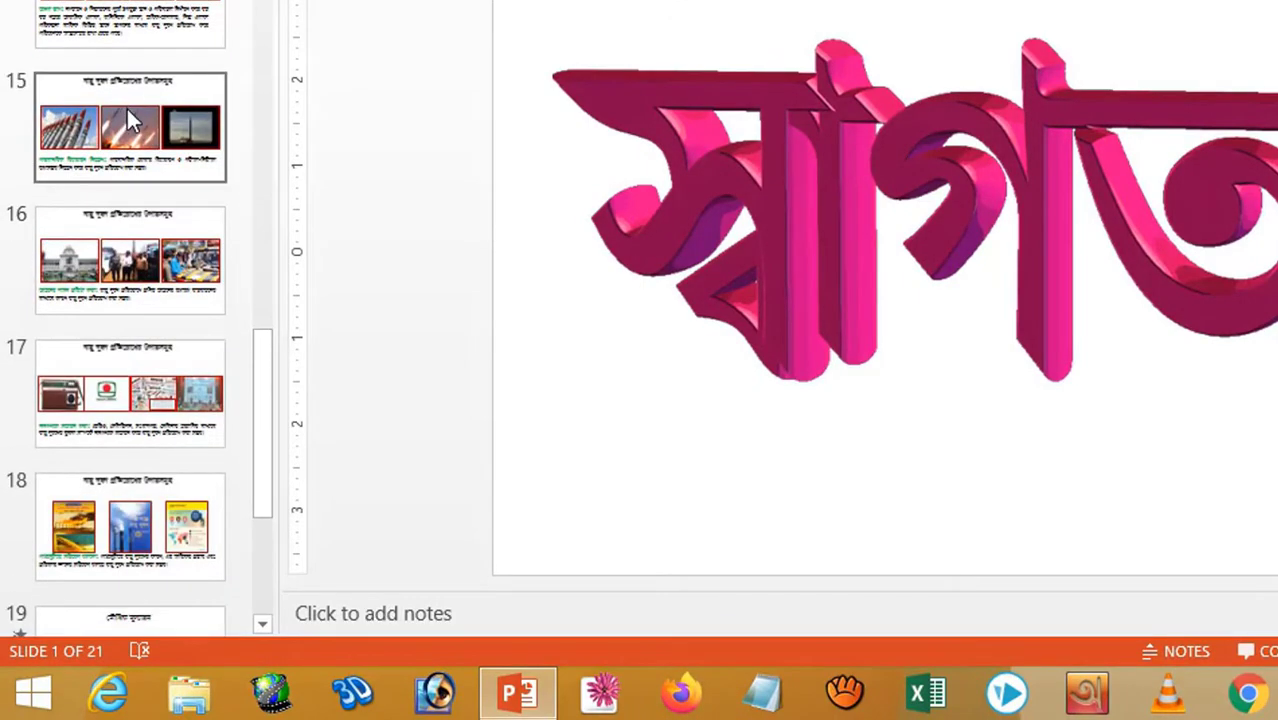
{"action": "scroll", "coordinate": [127, 109], "scroll_direction": "up", "scroll_amount": 6}
{"action": "scroll", "coordinate": [128, 107], "scroll_direction": "up", "scroll_amount": 8}
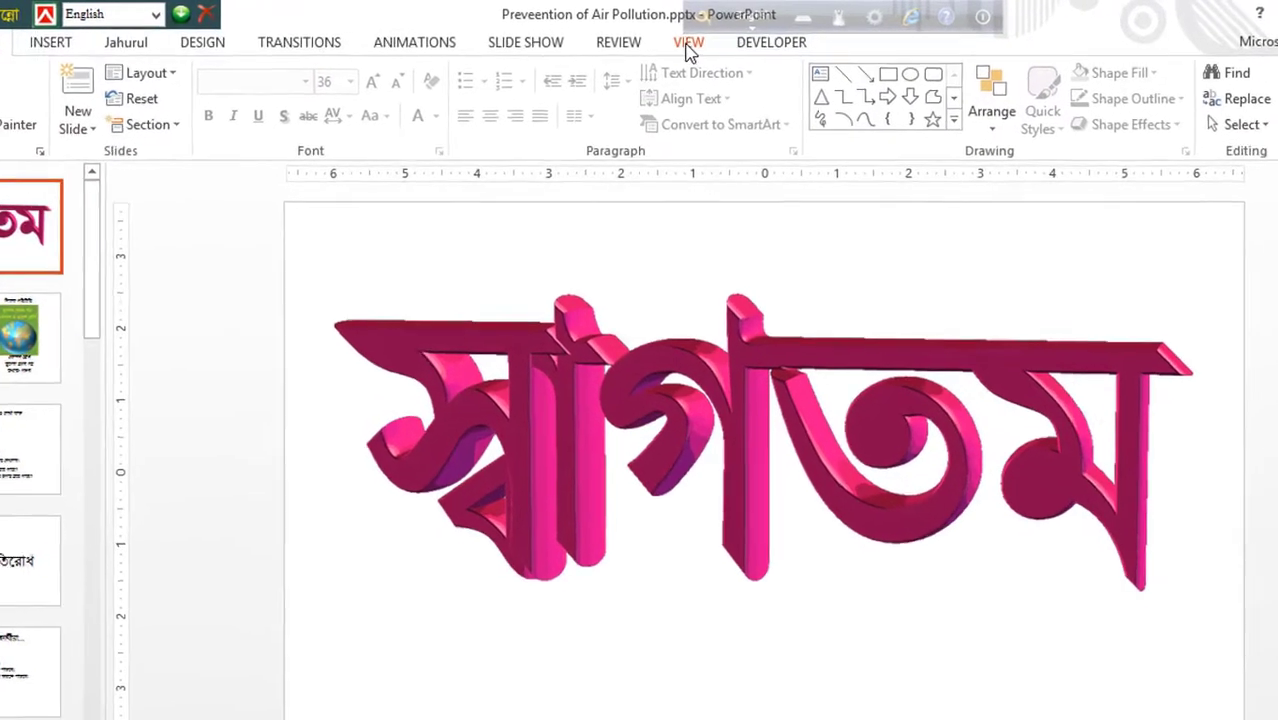
{"action": "left_click", "coordinate": [680, 35]}
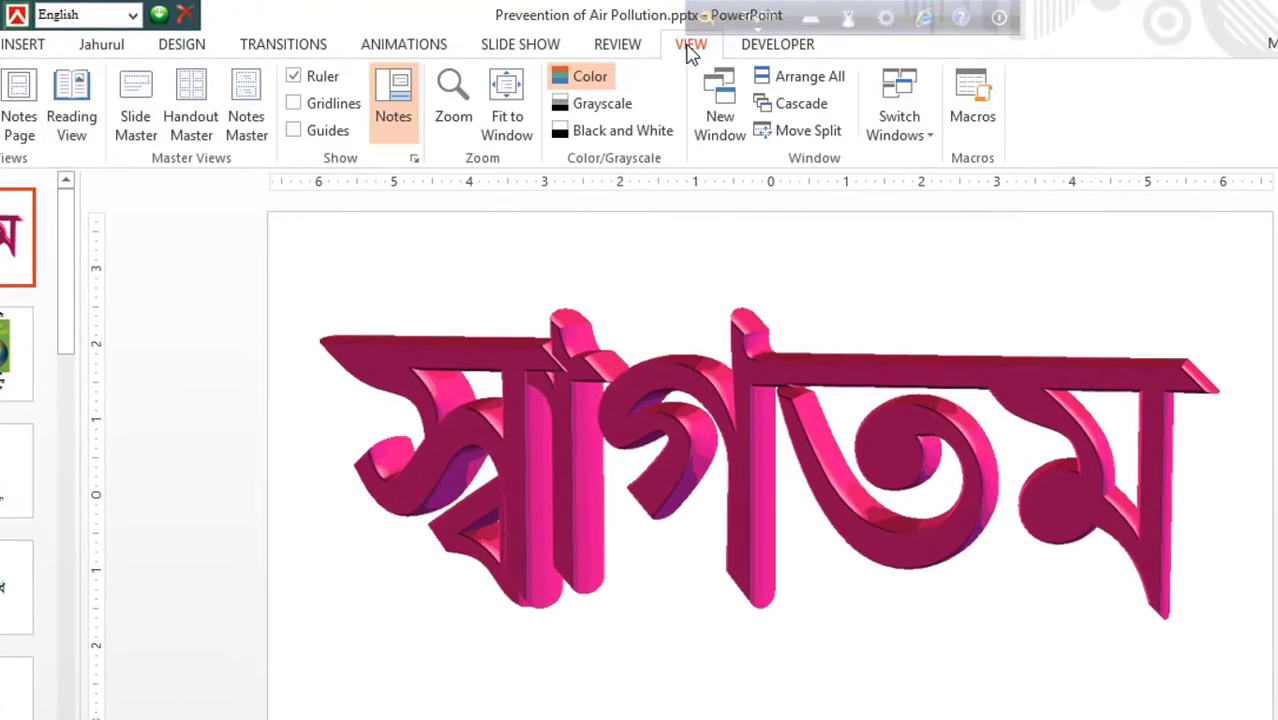
{"action": "left_click", "coordinate": [135, 120]}
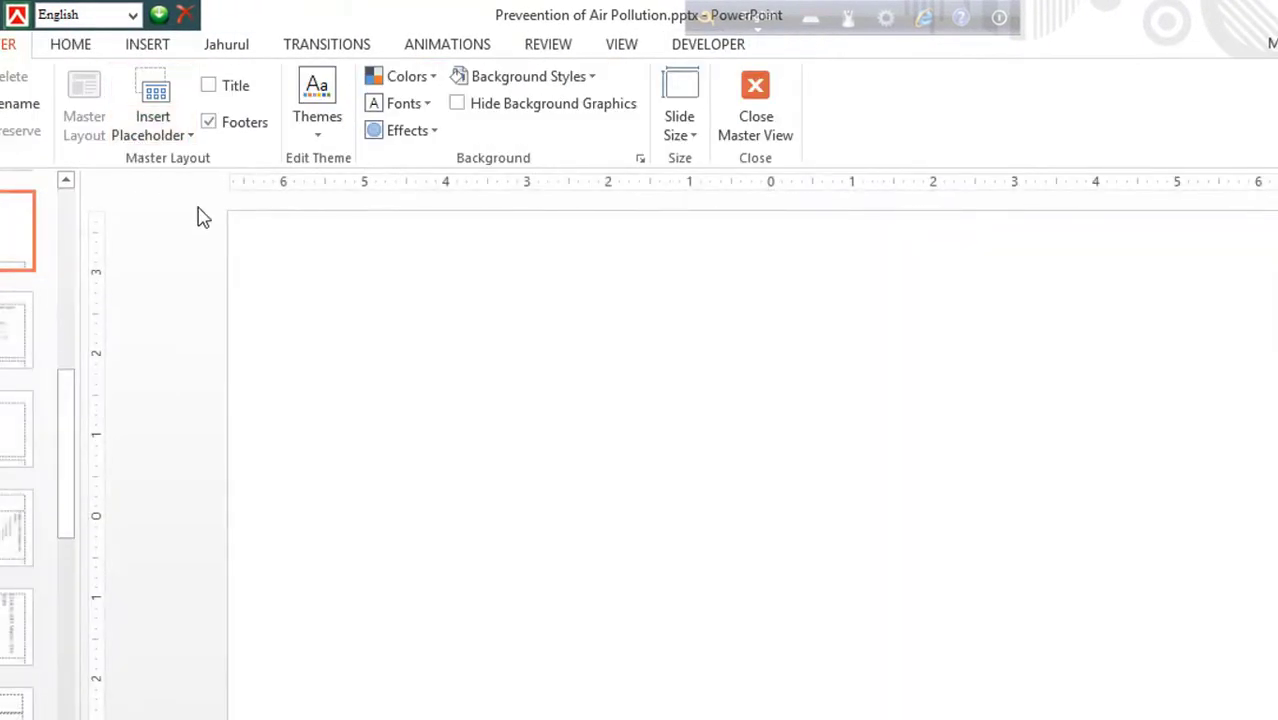
Paste the credit line onto the master, stretch it to full slide width, and move it to the bottom.
{"action": "right_click", "coordinate": [463, 397]}
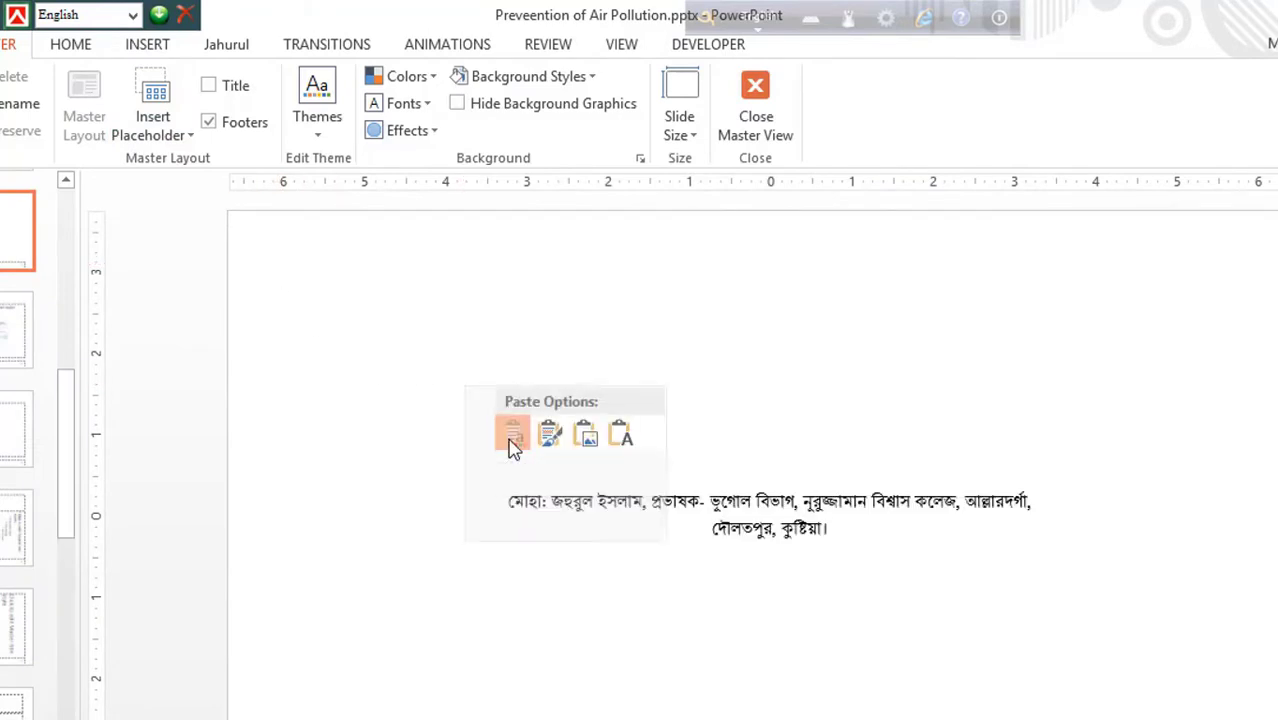
{"action": "left_click", "coordinate": [508, 431]}
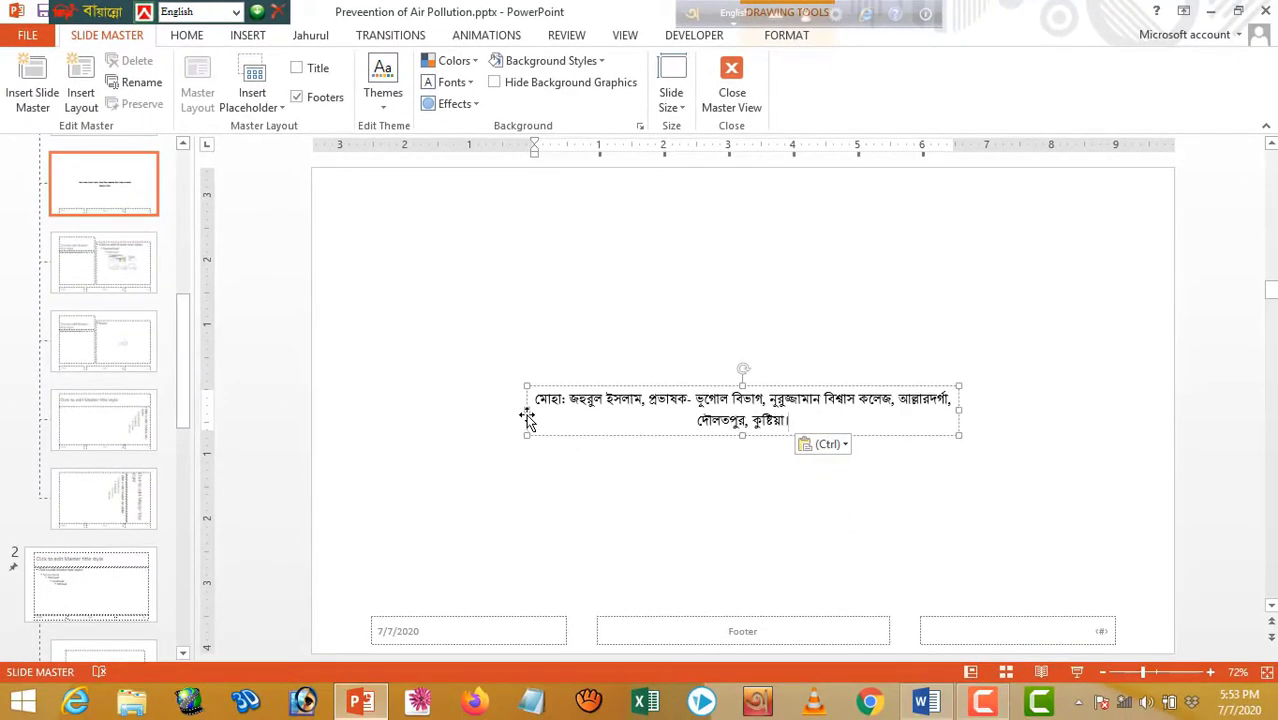
{"action": "left_click_drag", "start_coordinate": [527, 409], "coordinate": [310, 410]}
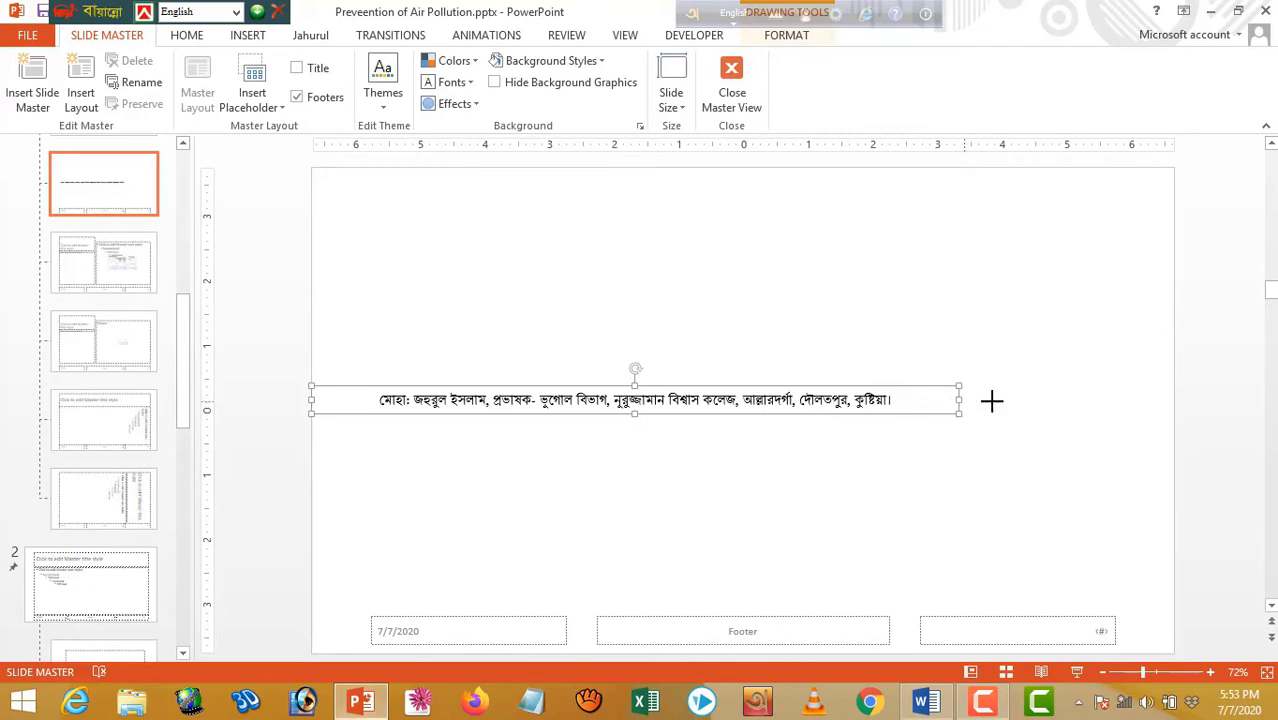
{"action": "left_click_drag", "start_coordinate": [991, 401], "coordinate": [1174, 420]}
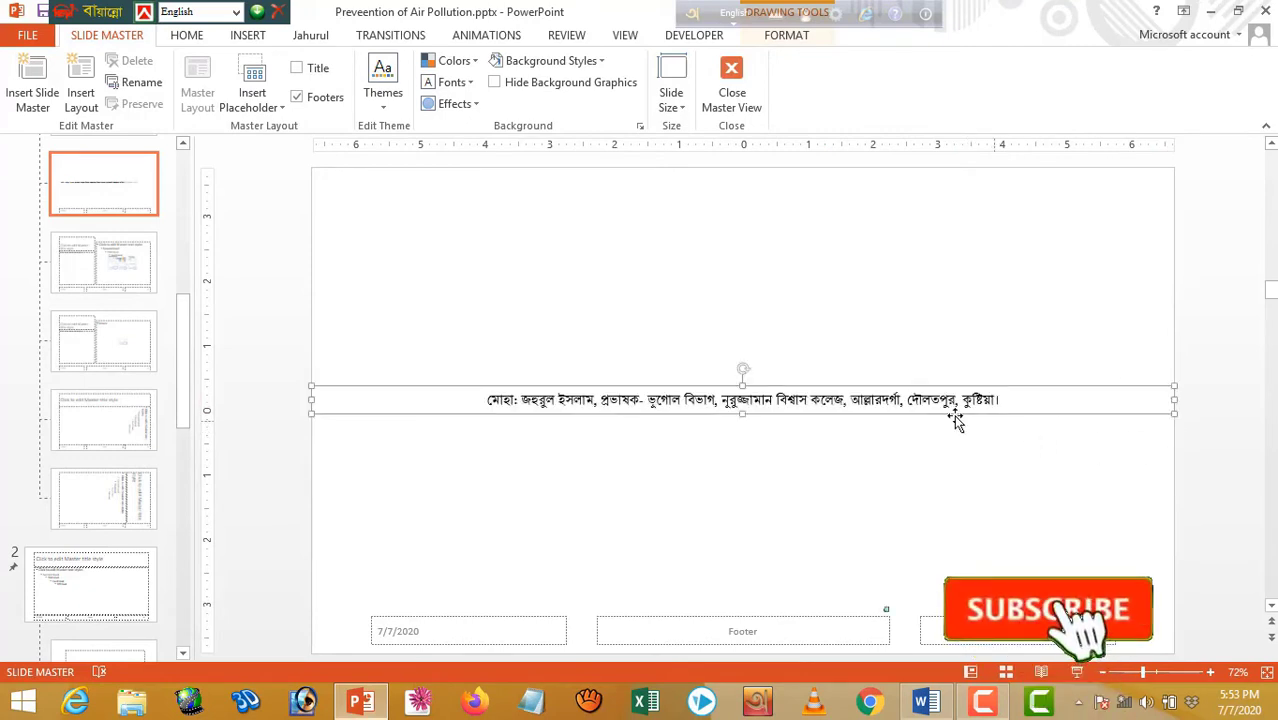
{"action": "left_click_drag", "start_coordinate": [845, 417], "coordinate": [788, 625]}
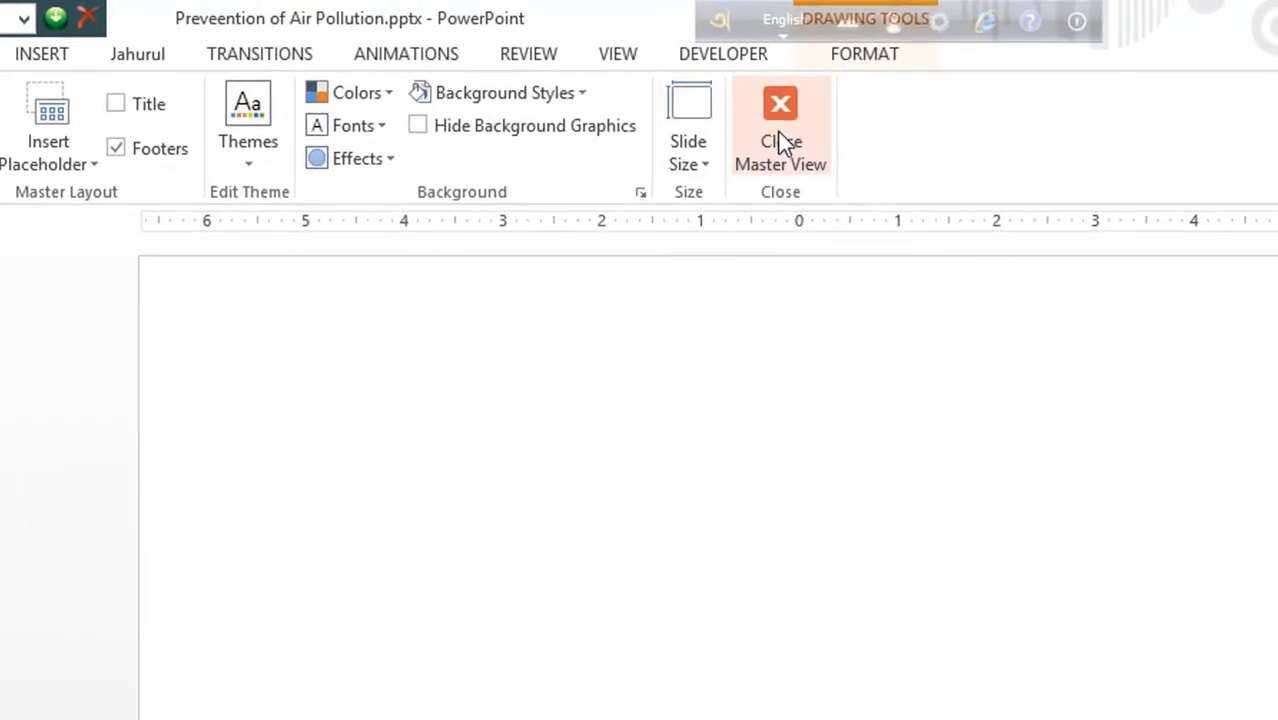
Close Master View and scroll the slides to check the credit line appears at the bottom.
{"action": "left_click", "coordinate": [780, 133]}
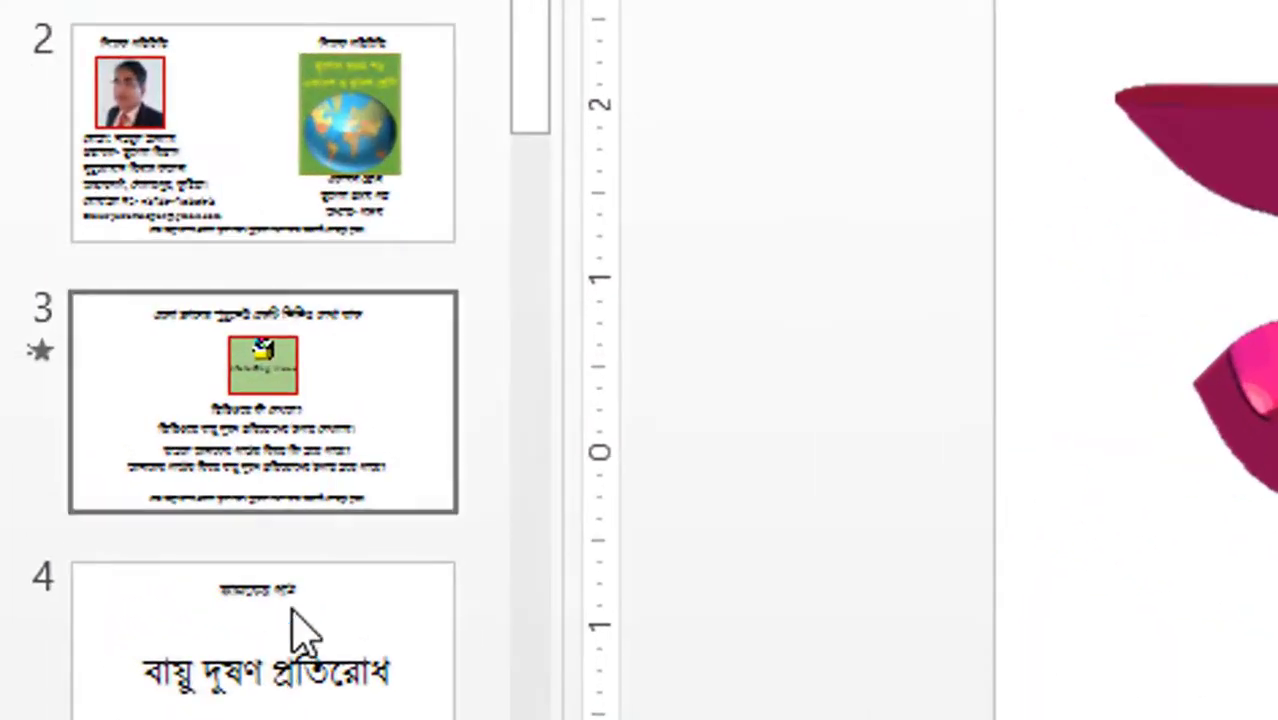
{"action": "scroll", "coordinate": [143, 489], "scroll_direction": "down", "scroll_amount": 5}
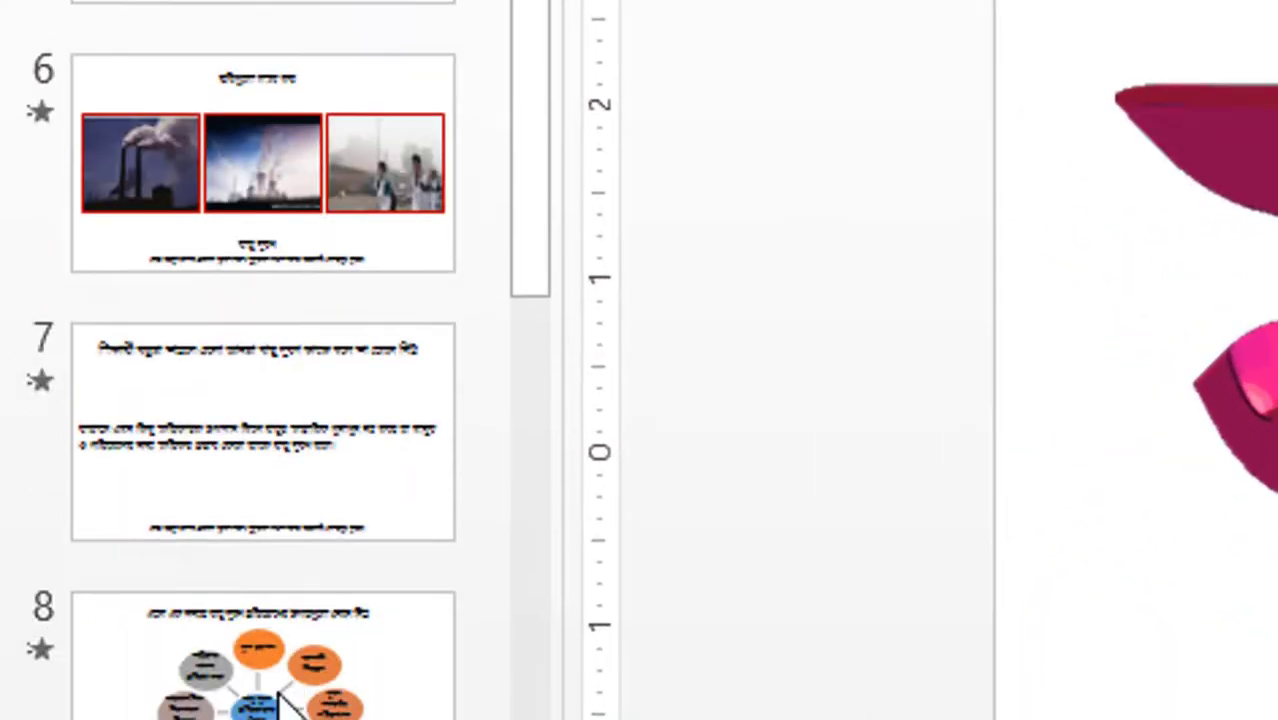
{"action": "scroll", "coordinate": [293, 706], "scroll_direction": "up", "scroll_amount": 5}
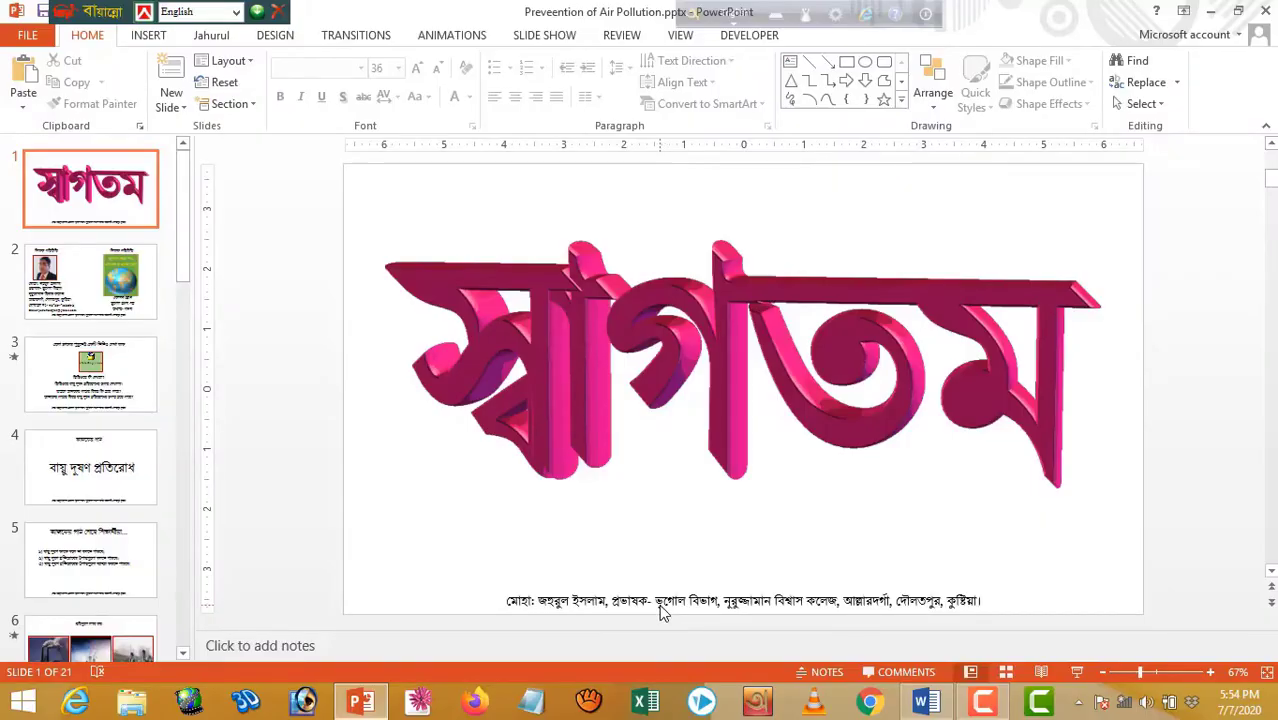